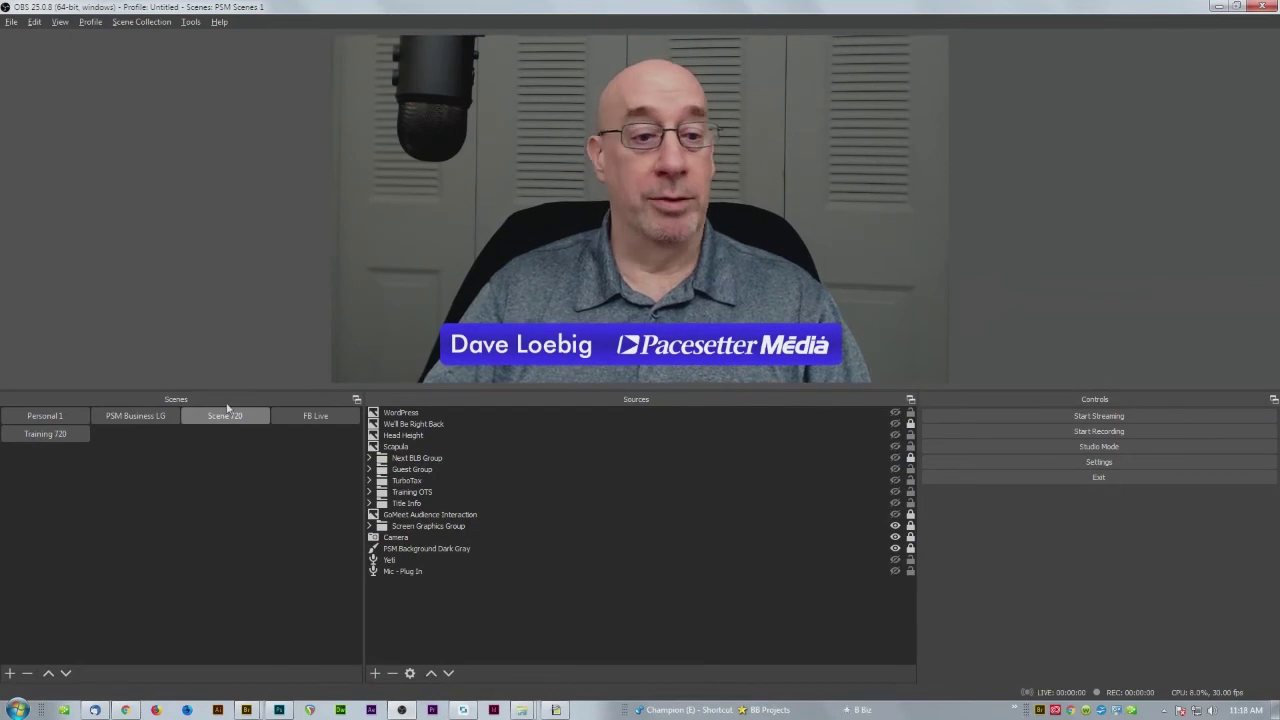
# Switch the Scenes panel to a plain list, then back to buttons
pyautogui.rightClick(190, 481)
pyautogui.click(206, 512)
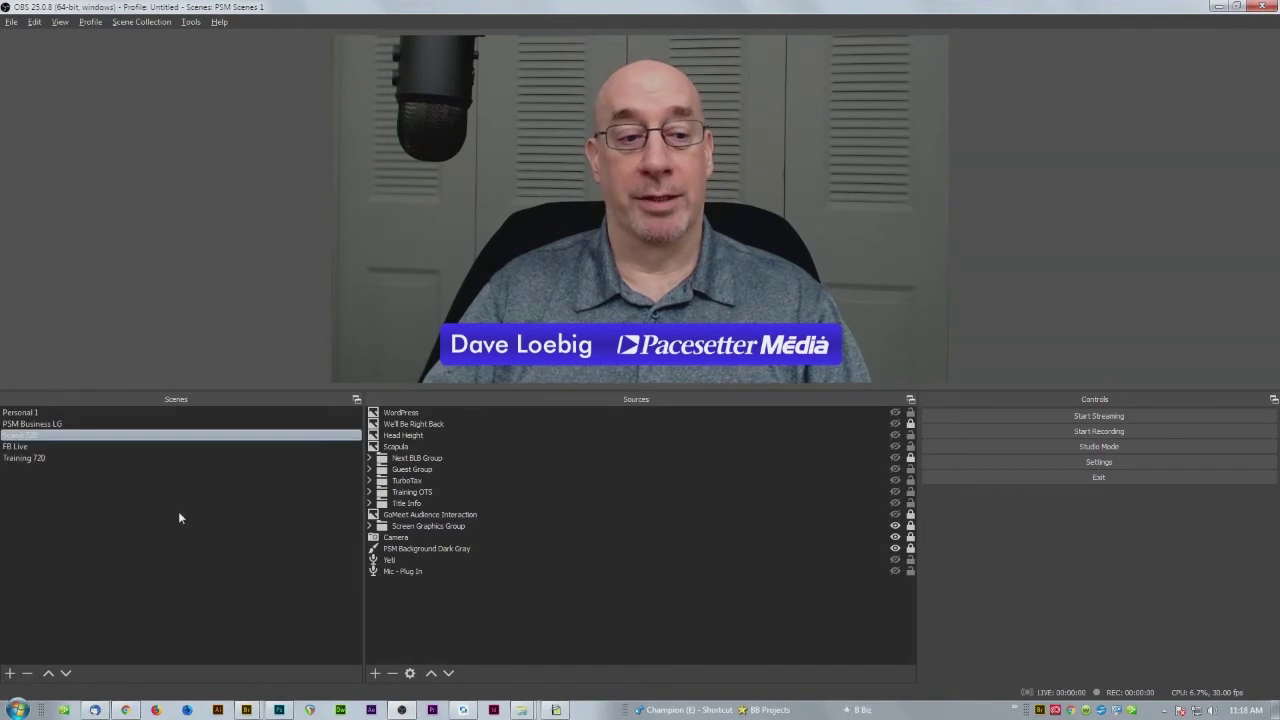
pyautogui.rightClick(136, 497)
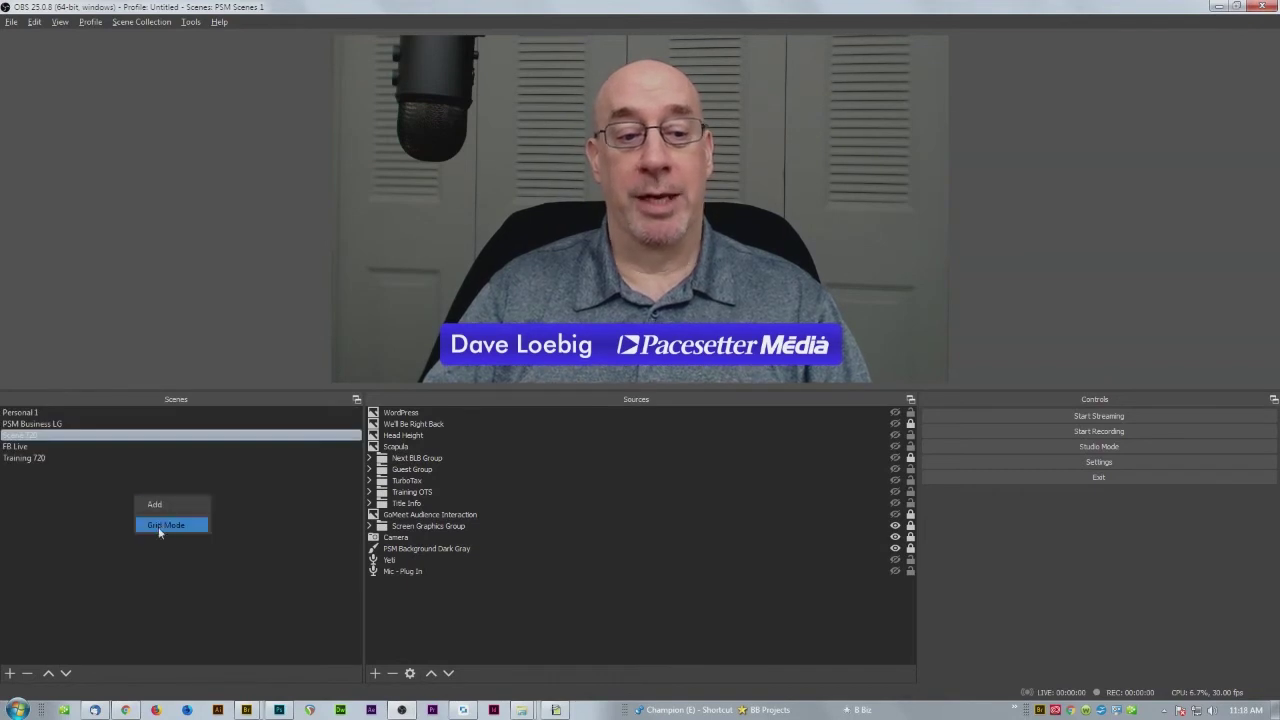
pyautogui.click(157, 526)
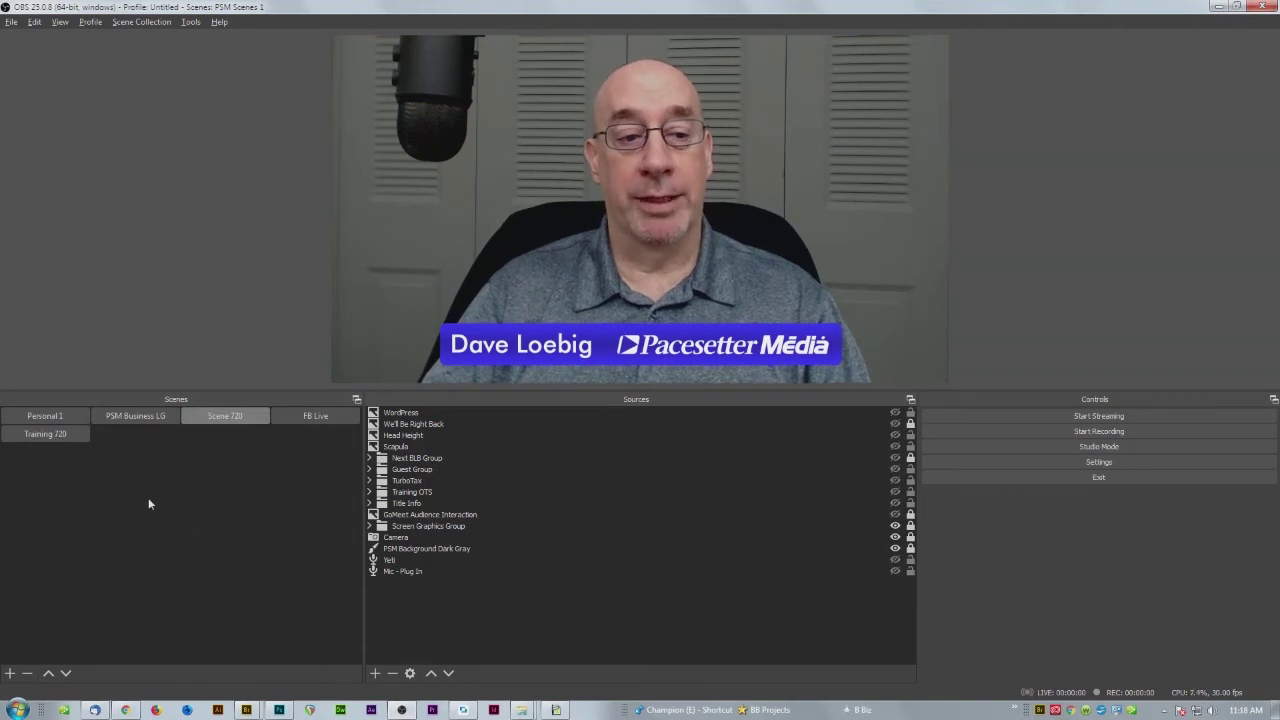
# Open the Training 720 scene and hide the Camera source so the Lester video shows
pyautogui.click(38, 440)
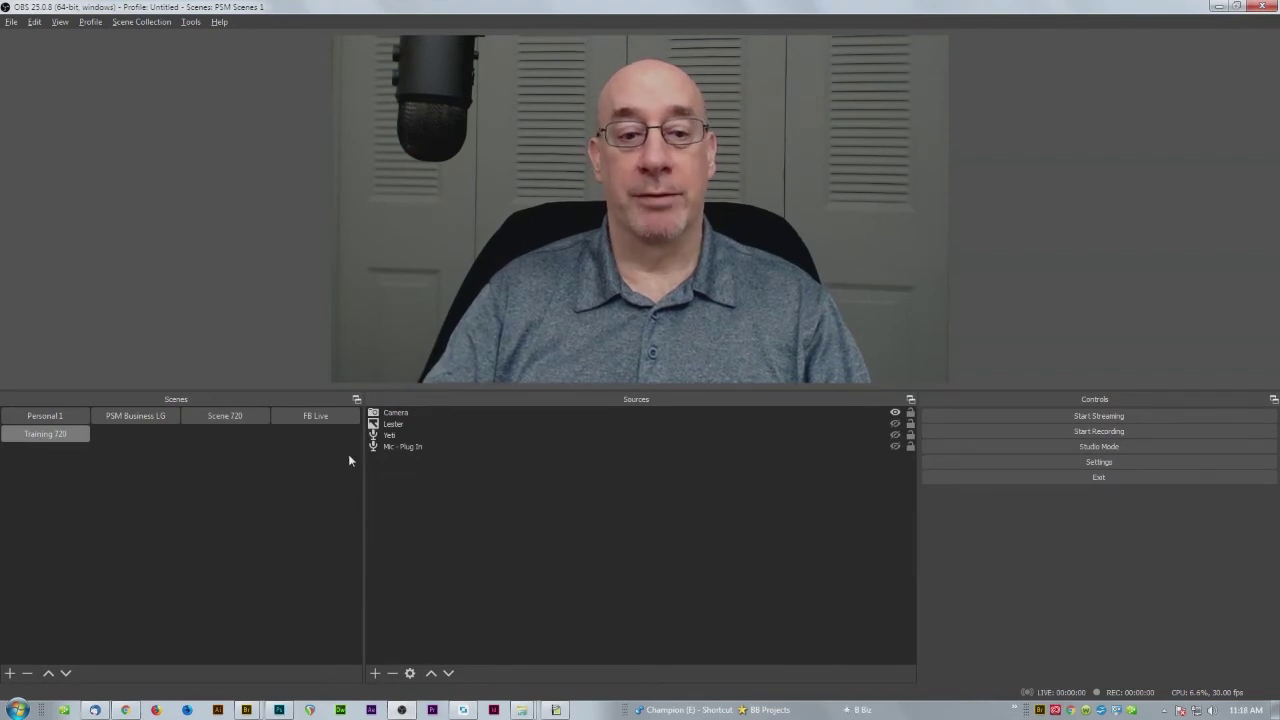
pyautogui.click(423, 414)
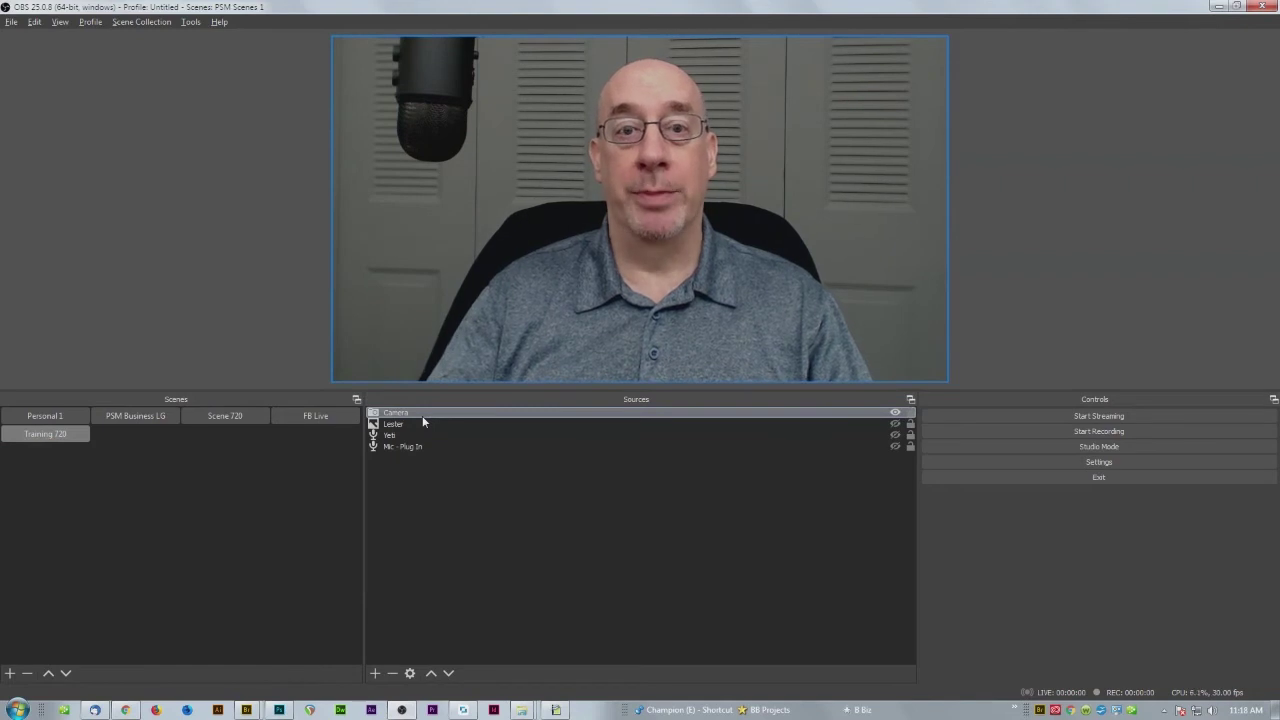
pyautogui.click(414, 457)
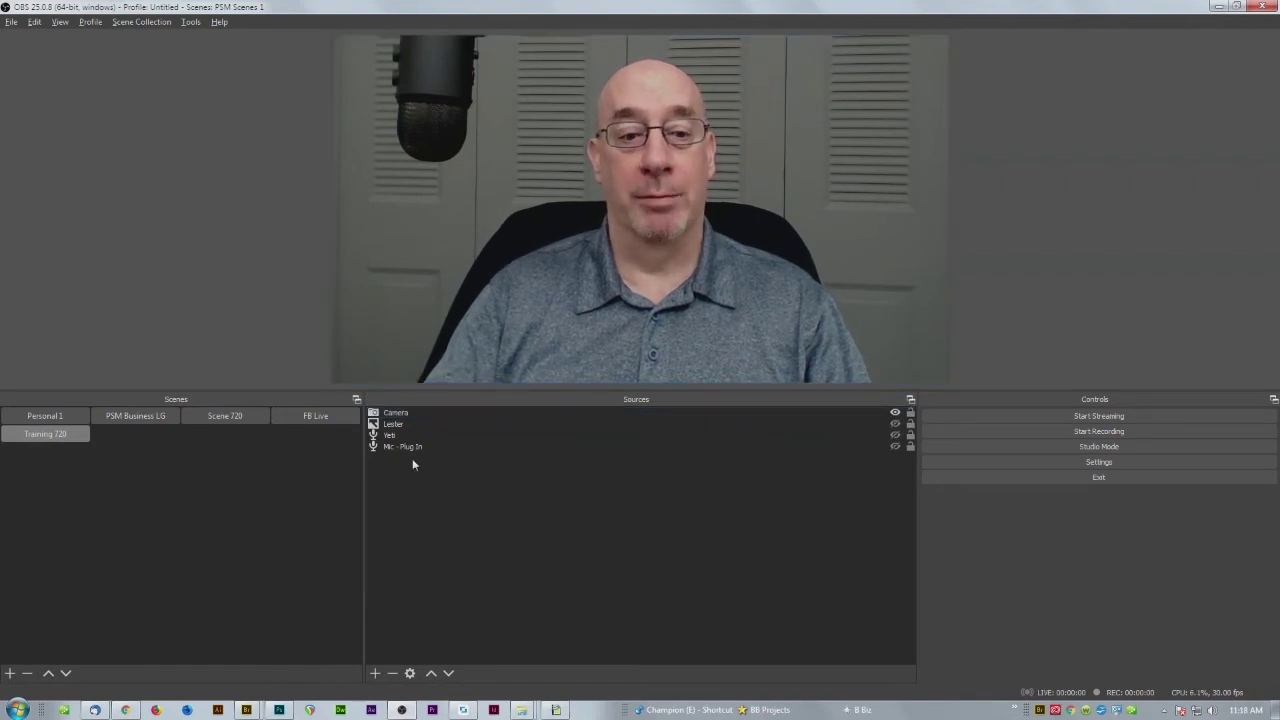
pyautogui.click(674, 411)
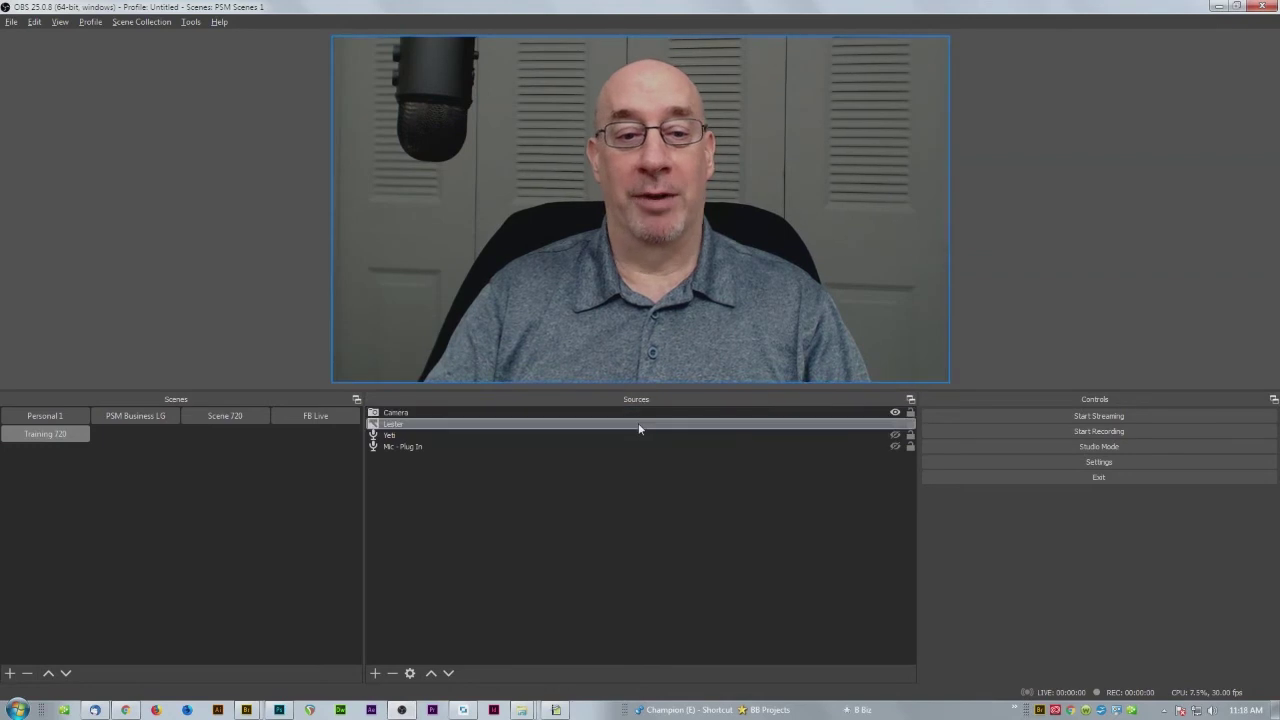
pyautogui.click(774, 464)
pyautogui.click(901, 424)
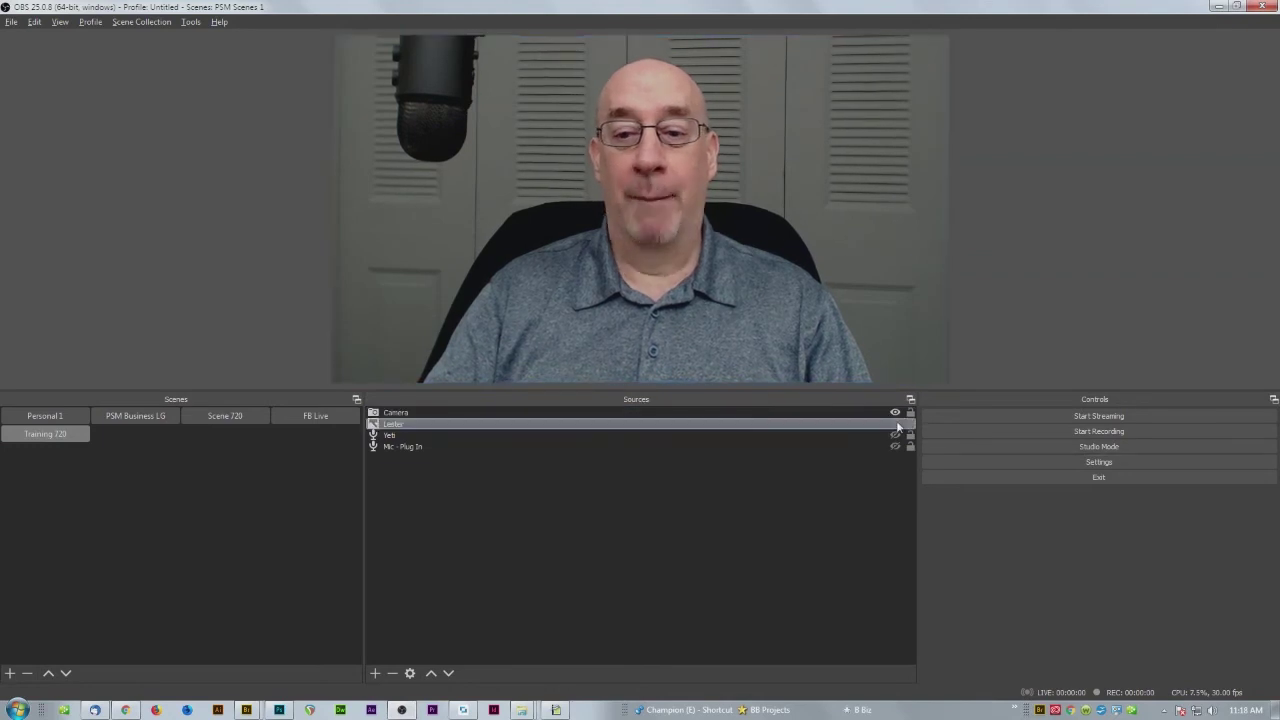
pyautogui.click(893, 414)
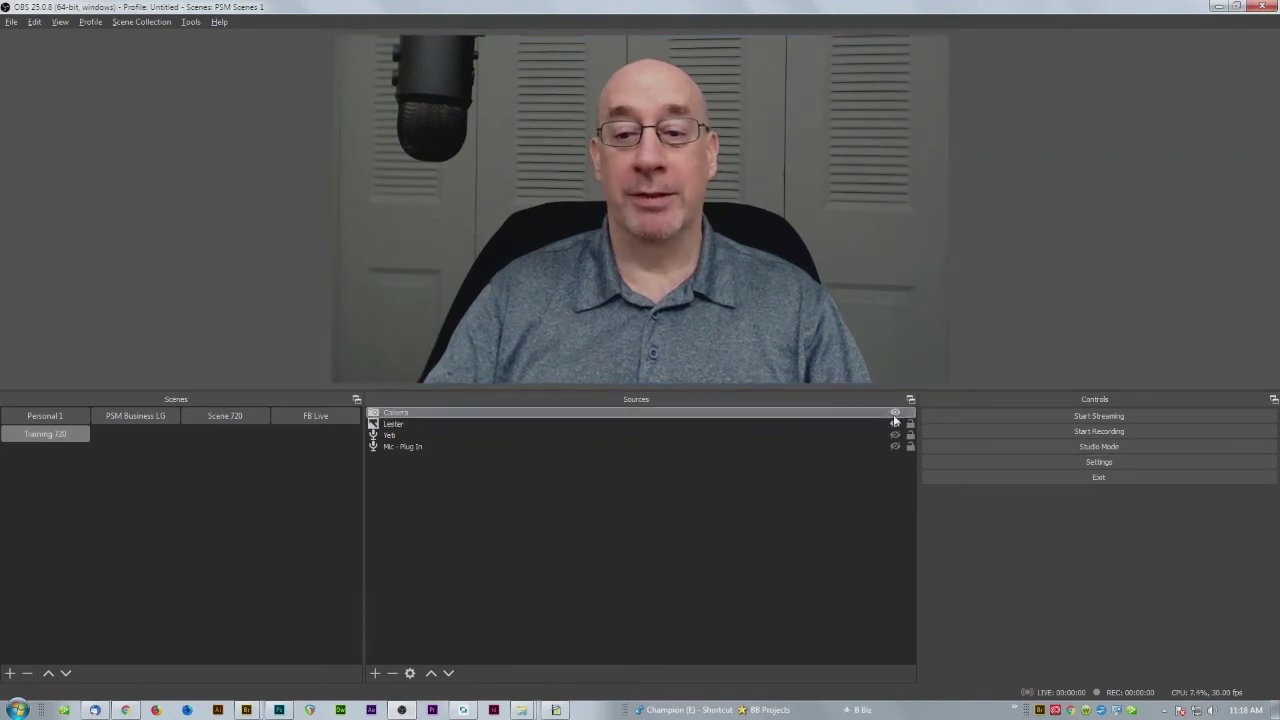
pyautogui.click(895, 413)
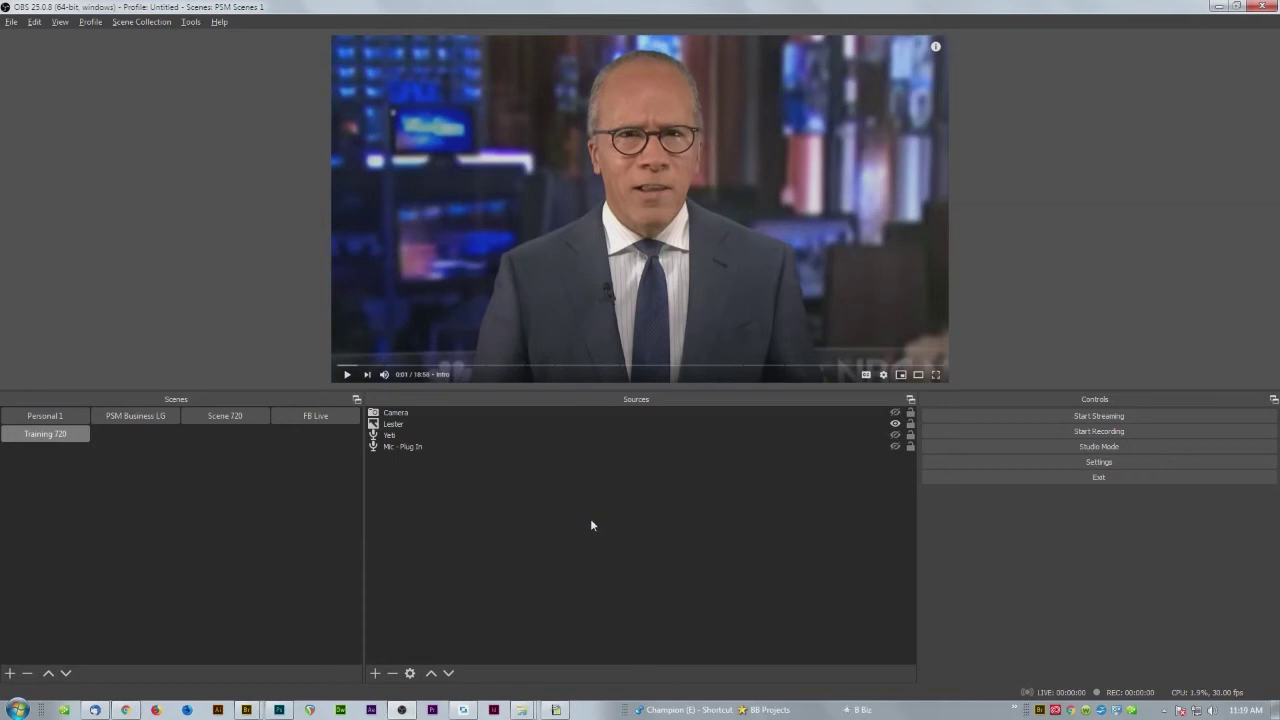
# Create a Color Source named 'Bar' with colour #4f15ff
pyautogui.click(375, 675)
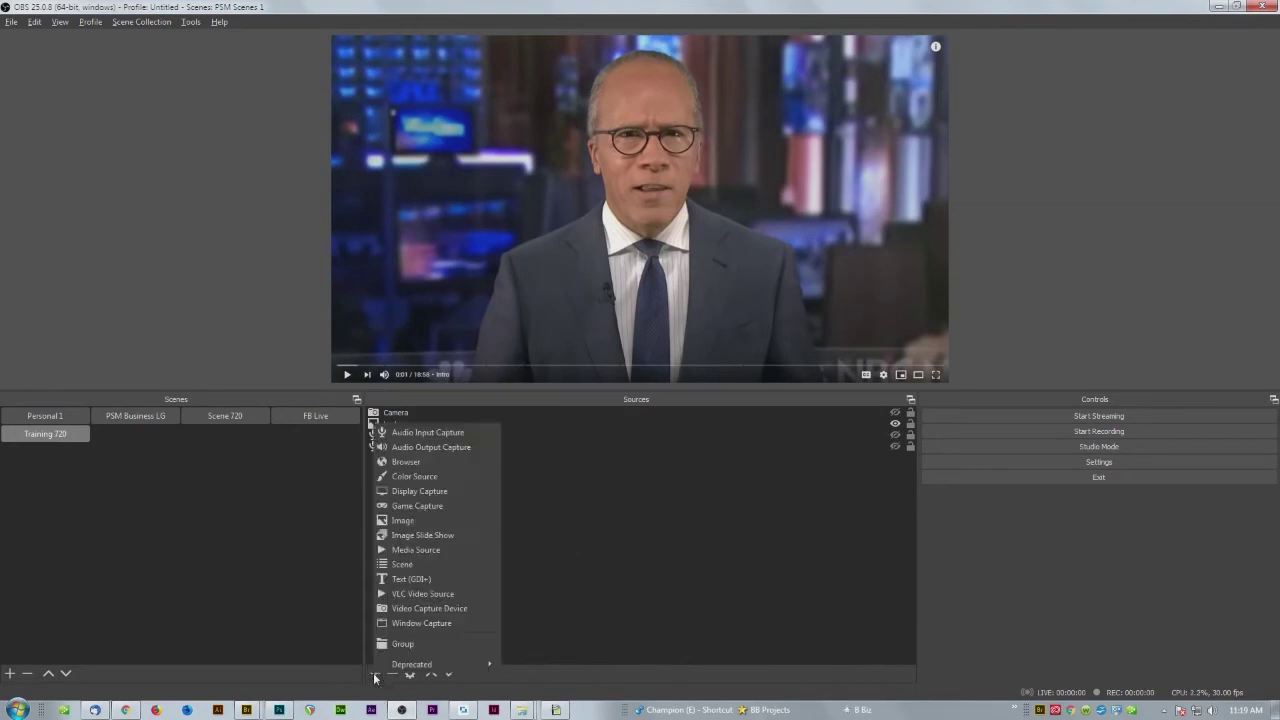
pyautogui.click(417, 477)
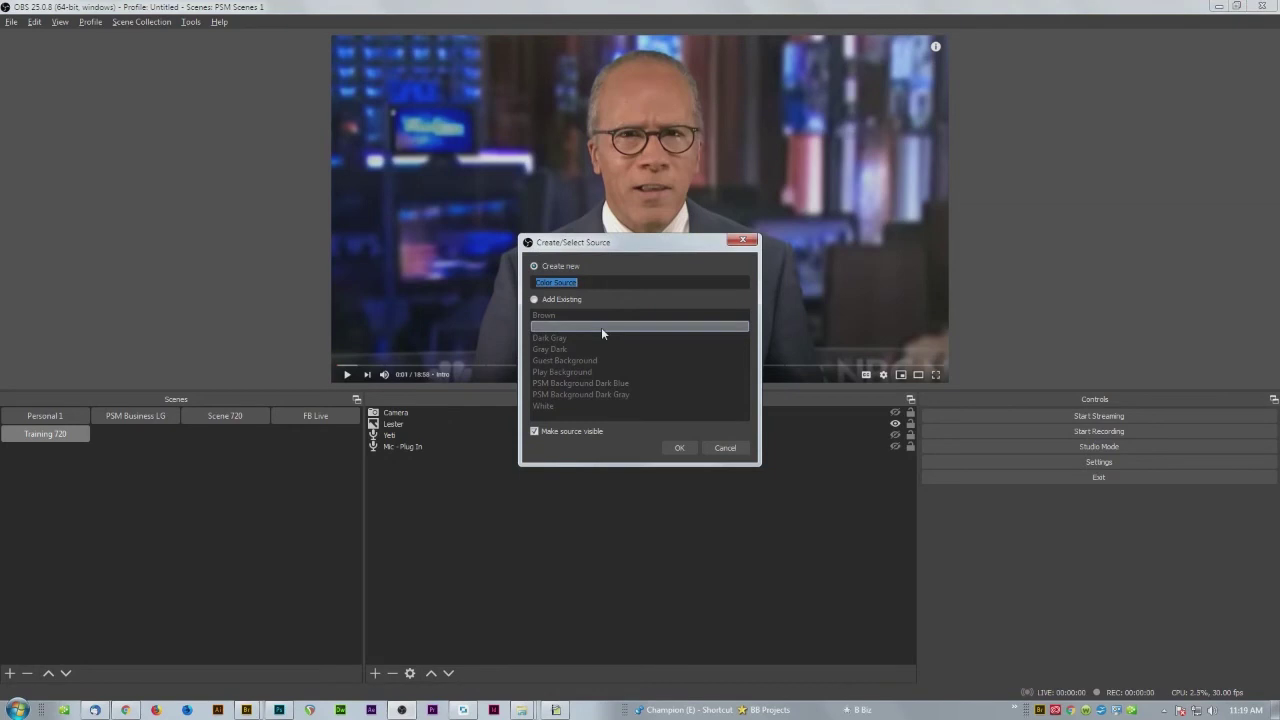
pyautogui.write('Bar')
pyautogui.click(676, 447)
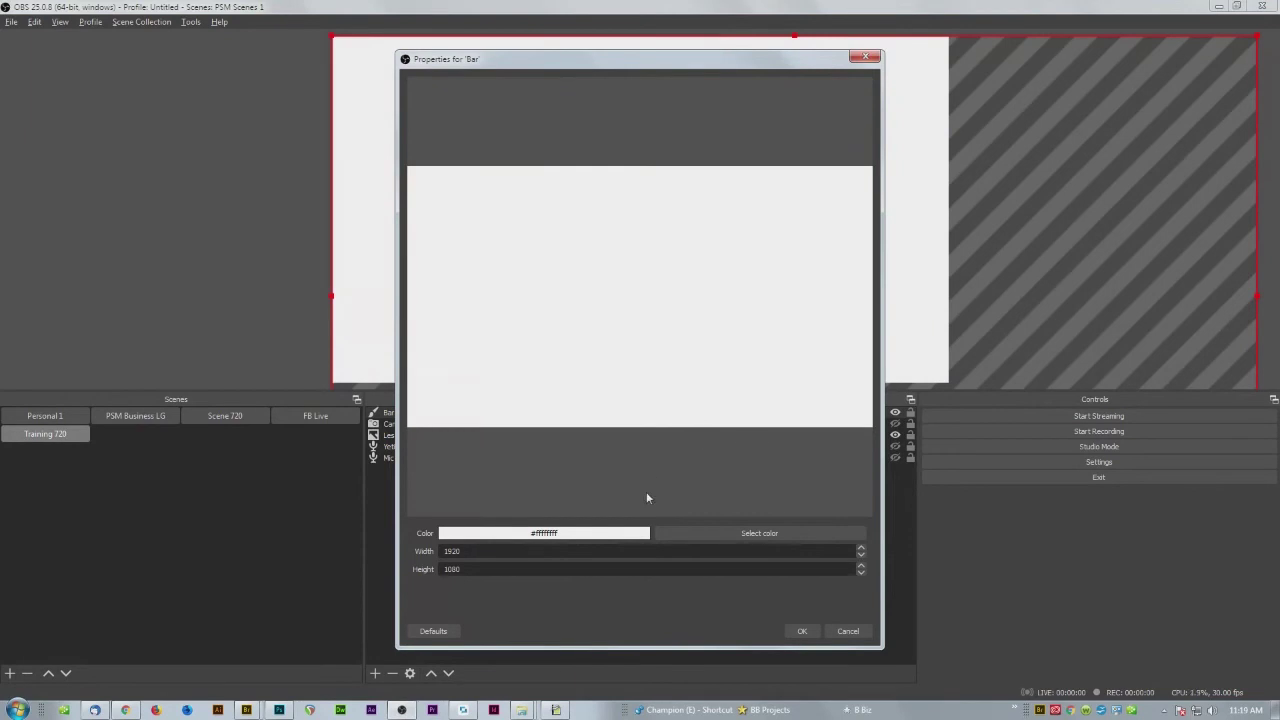
pyautogui.click(734, 532)
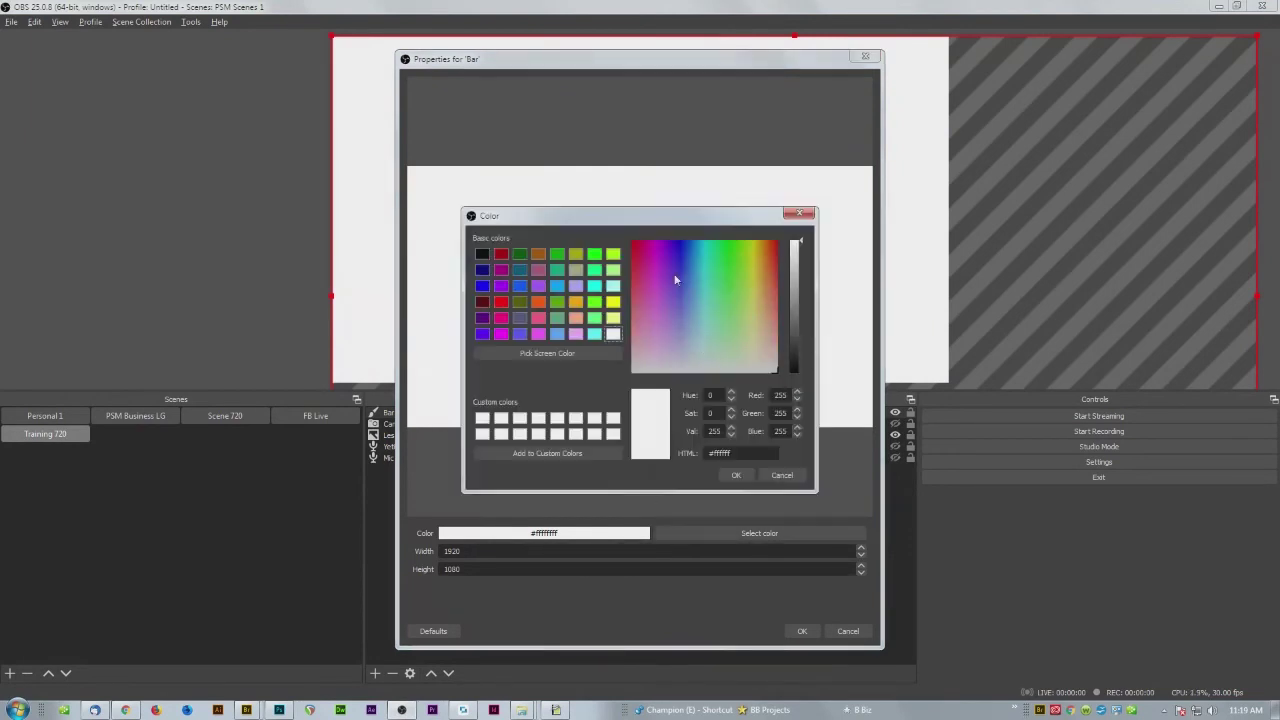
pyautogui.click(674, 251)
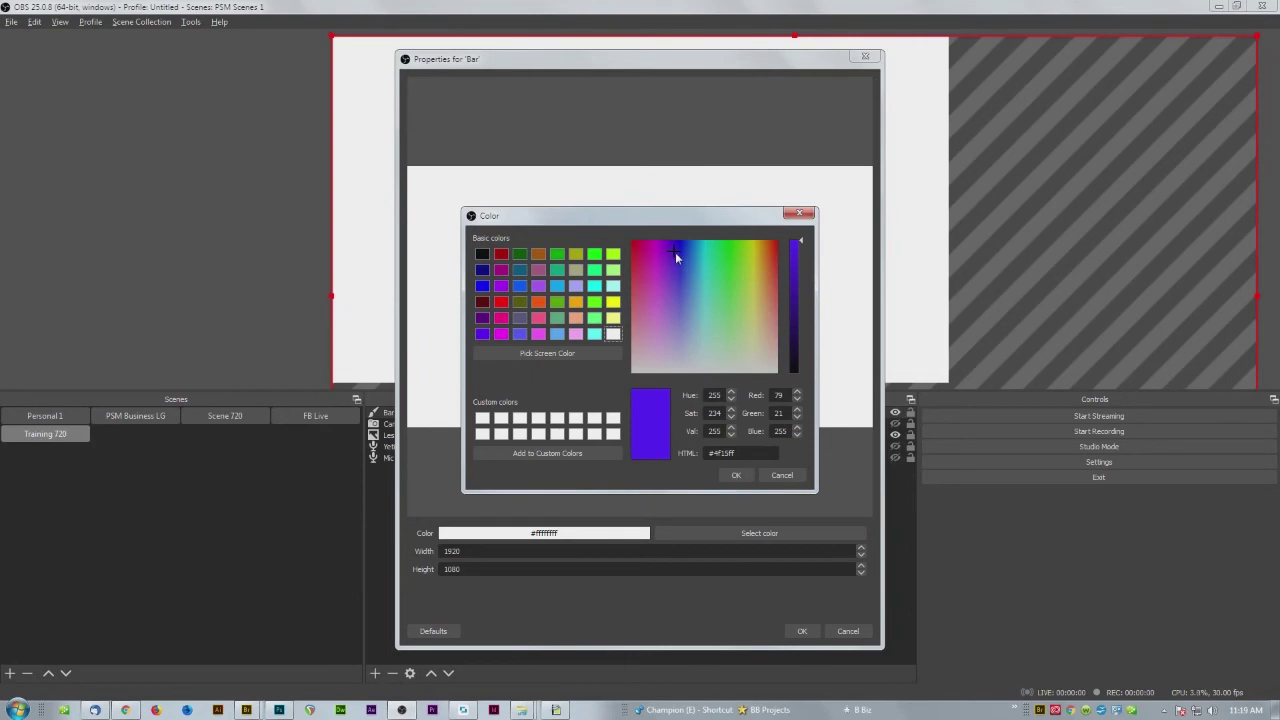
pyautogui.click(736, 476)
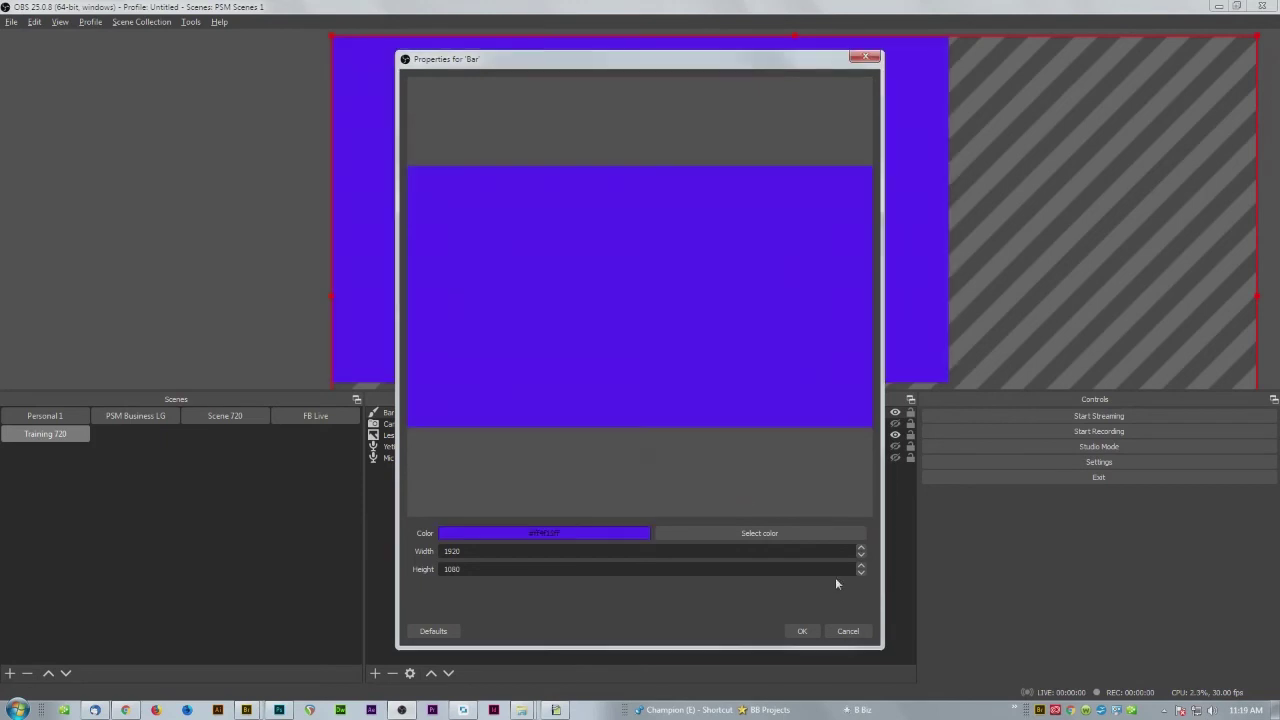
# Resize Bar into a thin full-width strip just above the bottom of the preview
pyautogui.click(804, 631)
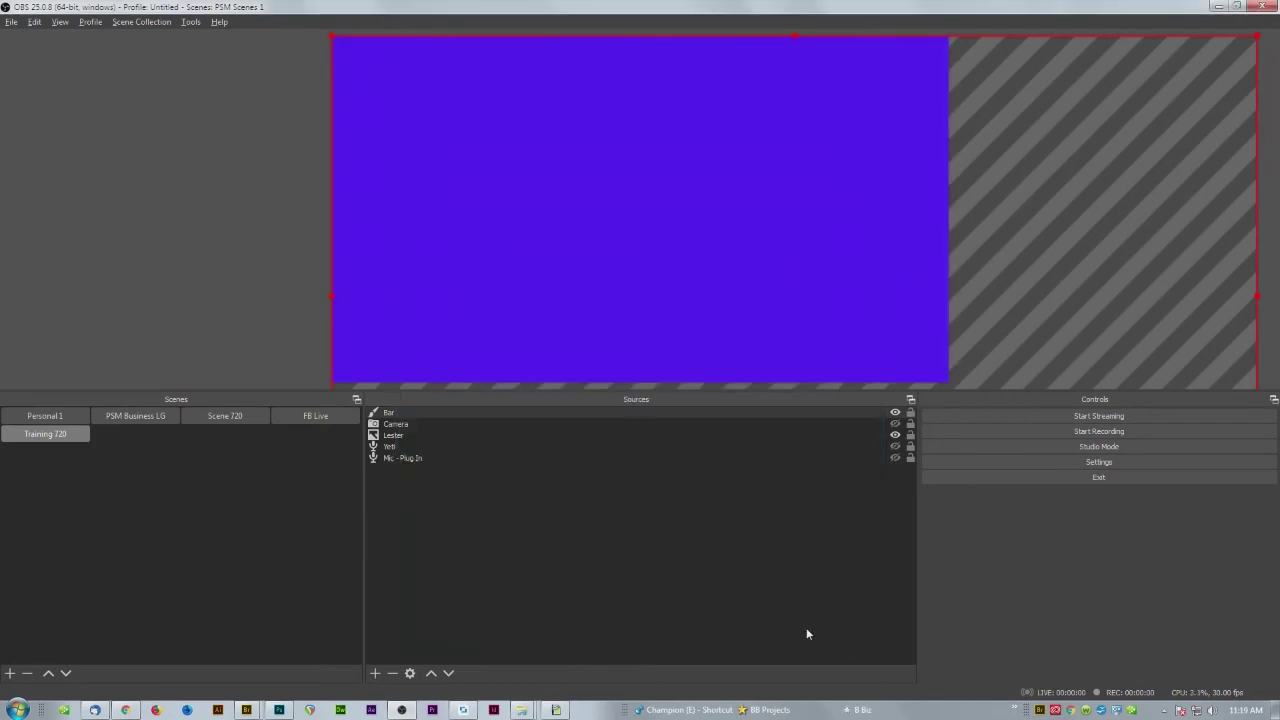
pyautogui.moveTo(820, 289)
pyautogui.mouseDown()
pyautogui.moveTo(746, 266)
pyautogui.moveTo(643, 260)
pyautogui.moveTo(860, 309)
pyautogui.moveTo(821, 281)
pyautogui.moveTo(794, 296)
pyautogui.moveTo(820, 285)
pyautogui.mouseUp()
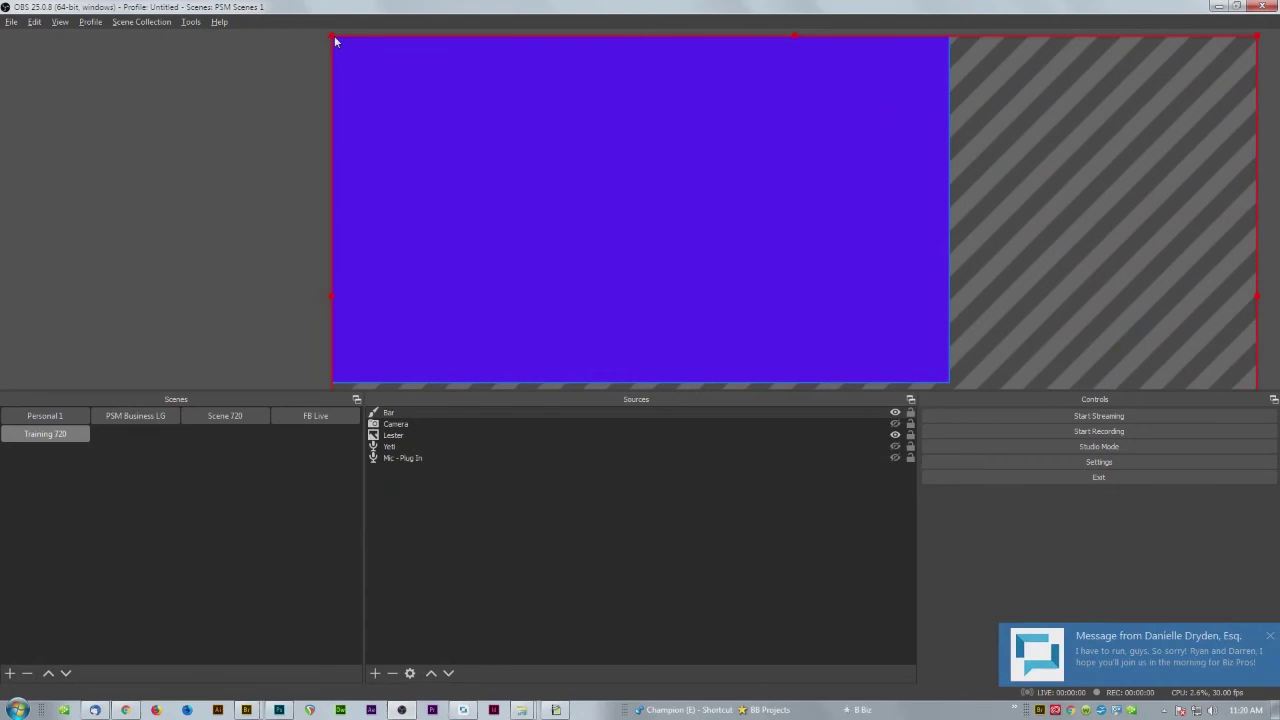
pyautogui.moveTo(336, 42); pyautogui.dragTo(797, 243)
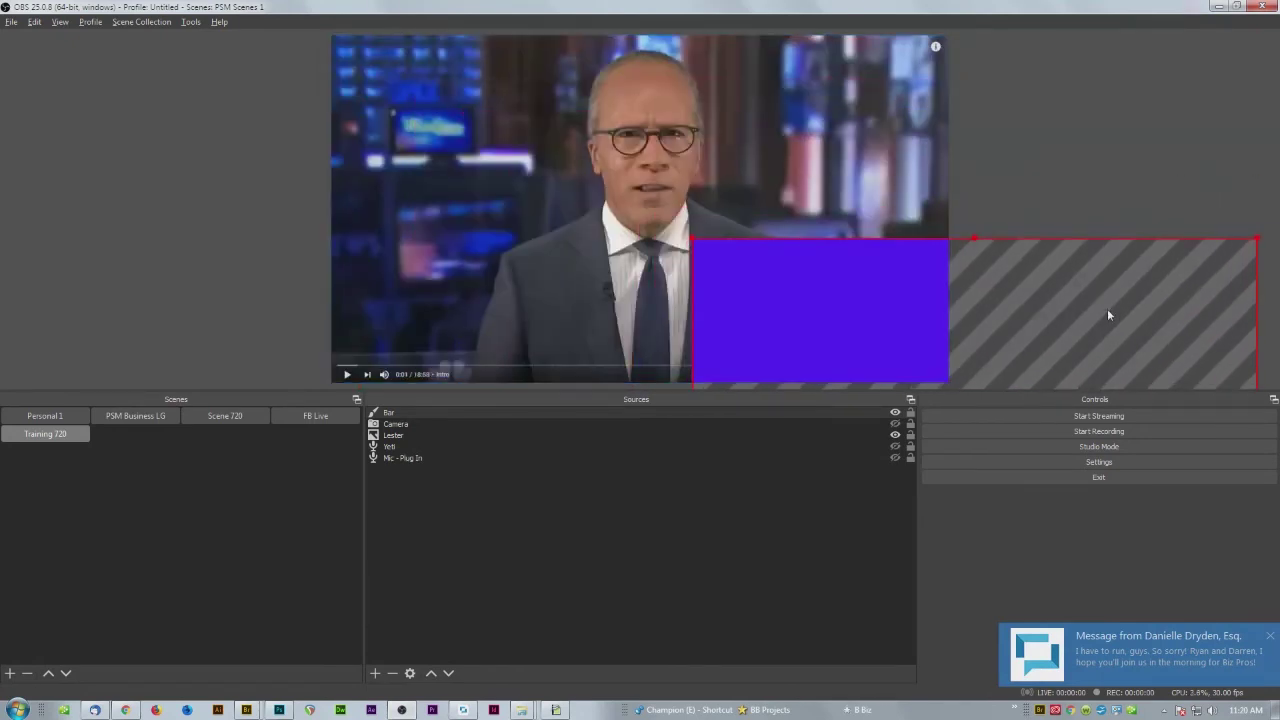
pyautogui.moveTo(1108, 314); pyautogui.dragTo(748, 125)
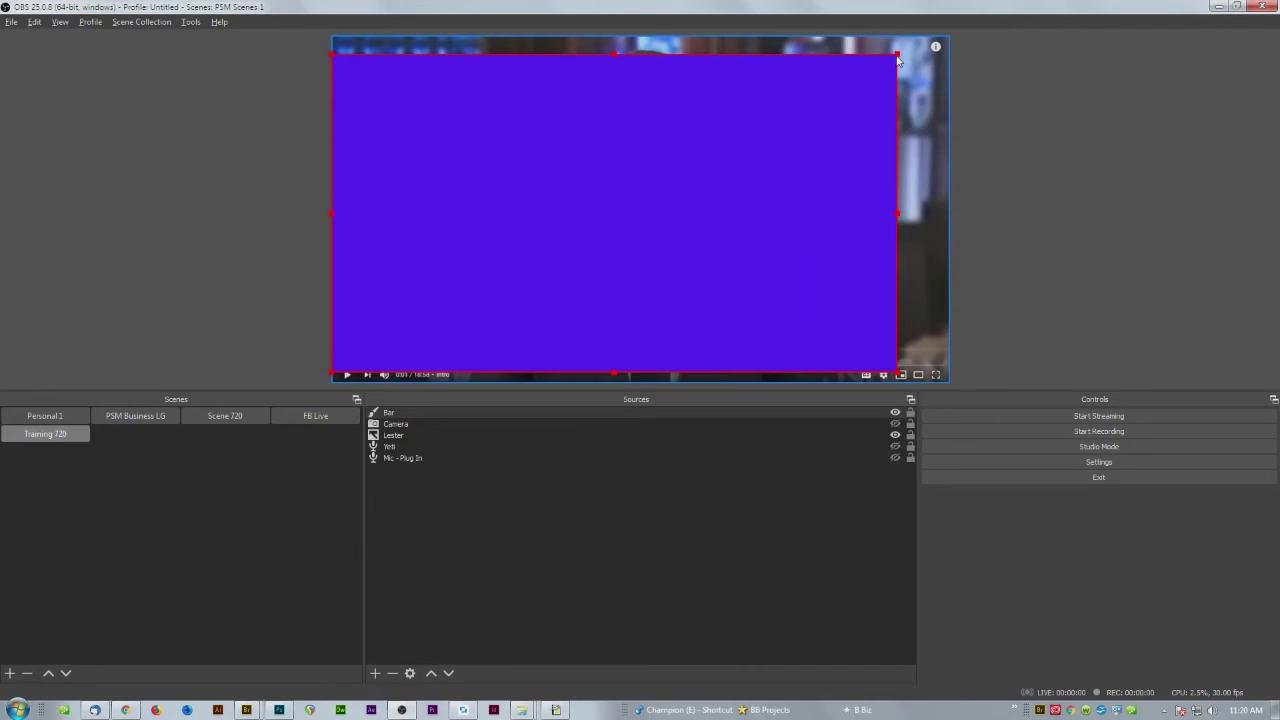
pyautogui.moveTo(897, 57); pyautogui.dragTo(811, 102)
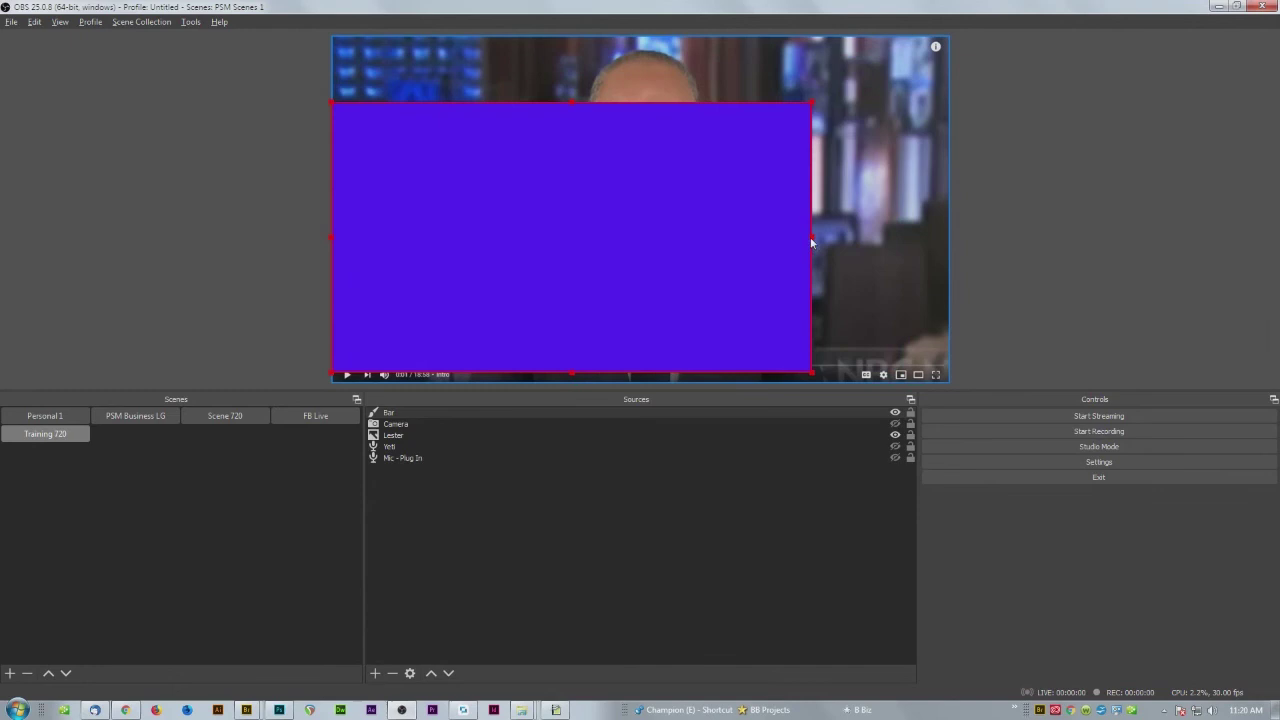
pyautogui.moveTo(812, 236); pyautogui.dragTo(950, 238)
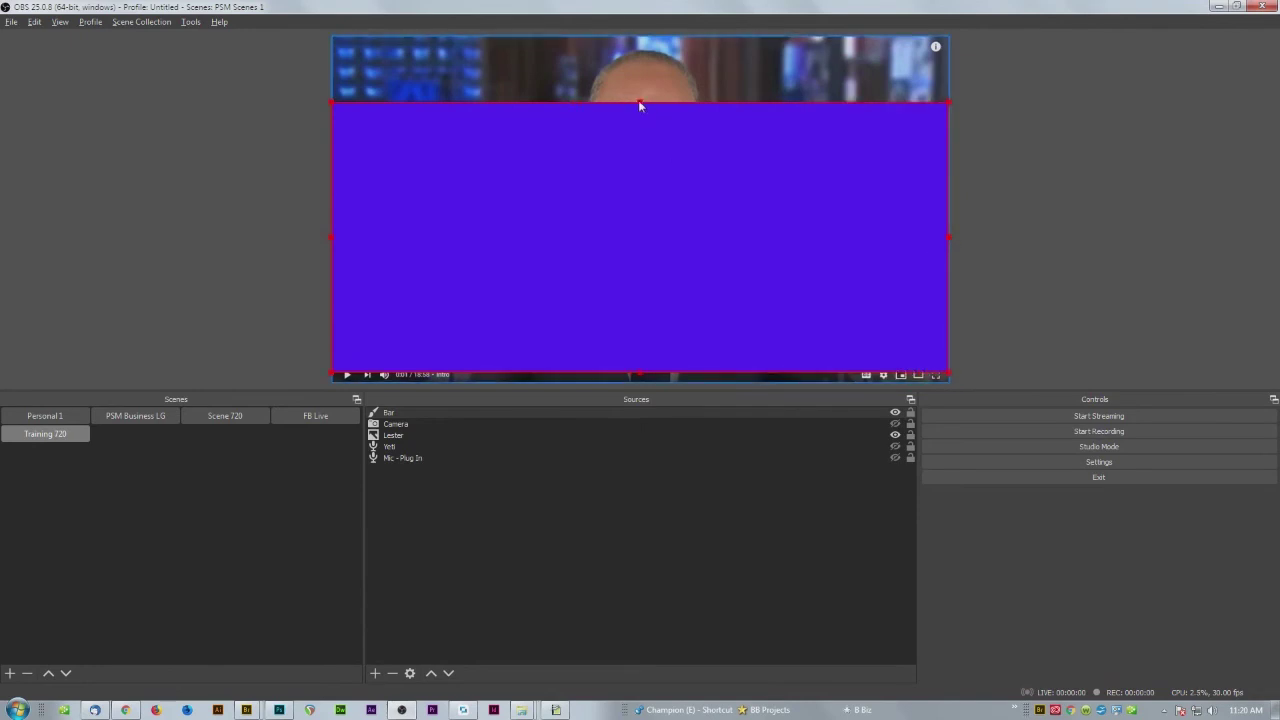
pyautogui.moveTo(640, 104); pyautogui.dragTo(654, 334)
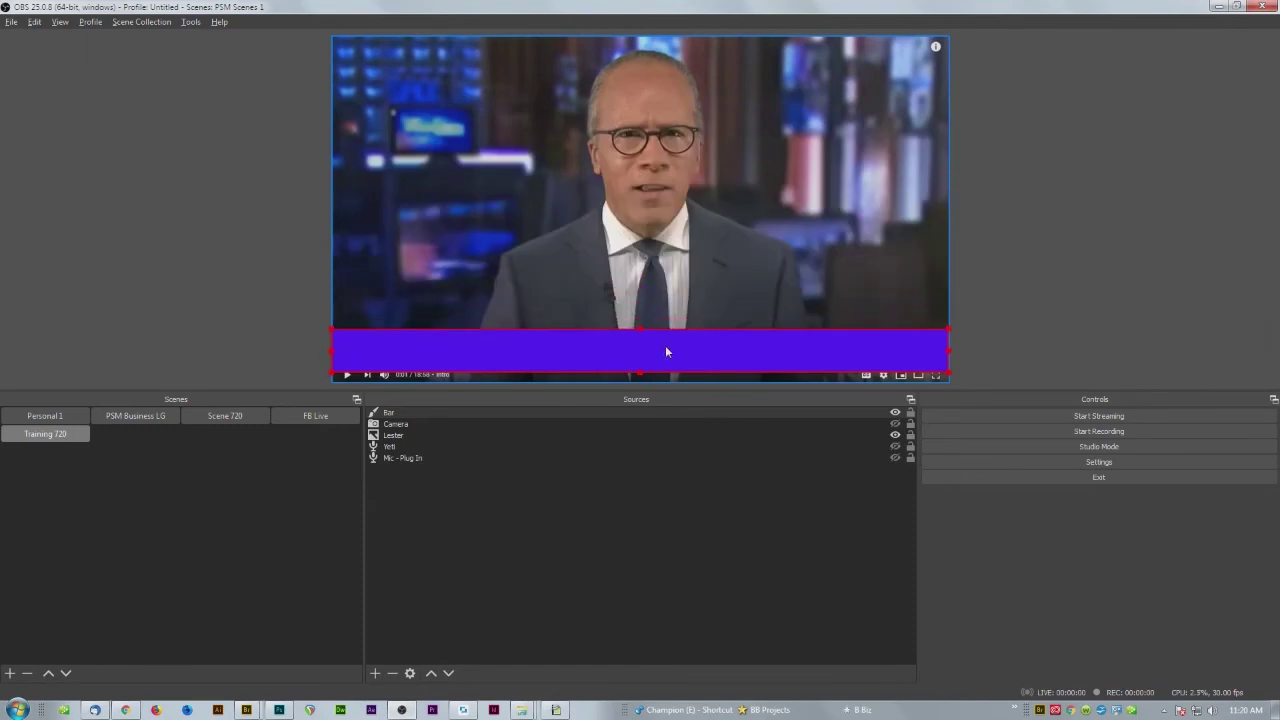
pyautogui.moveTo(667, 351); pyautogui.dragTo(665, 332)
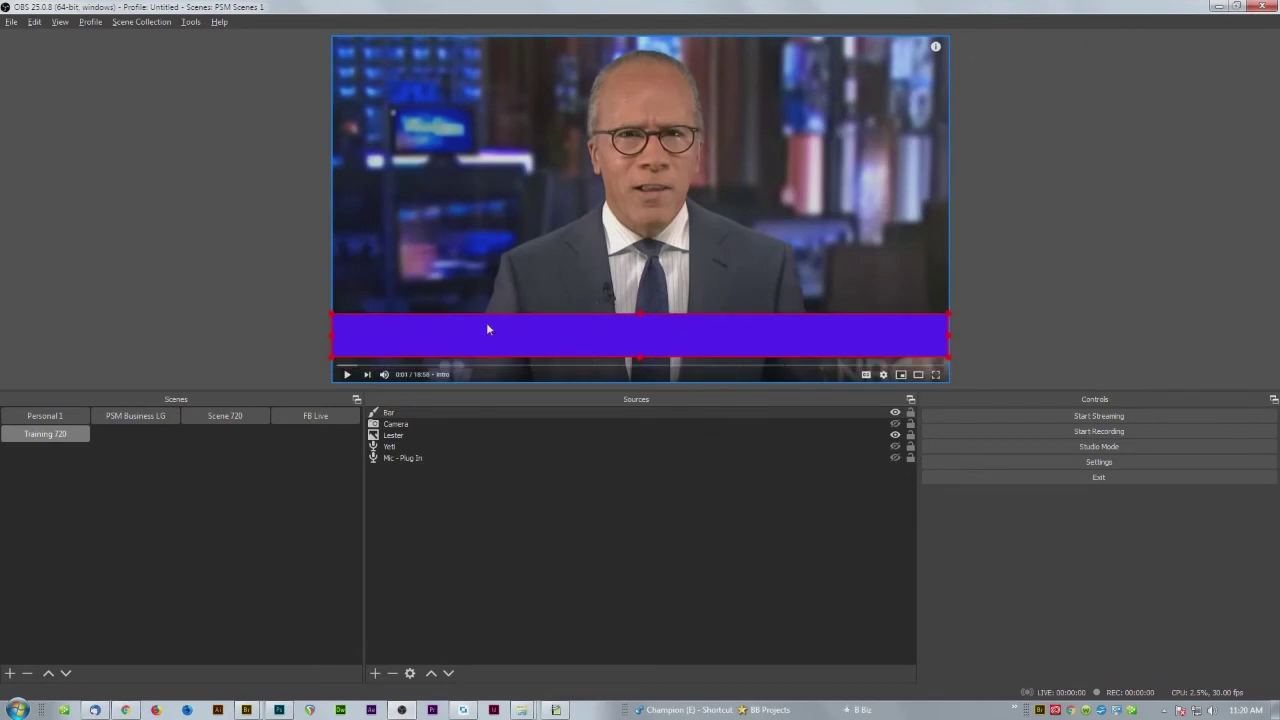
pyautogui.click(985, 284)
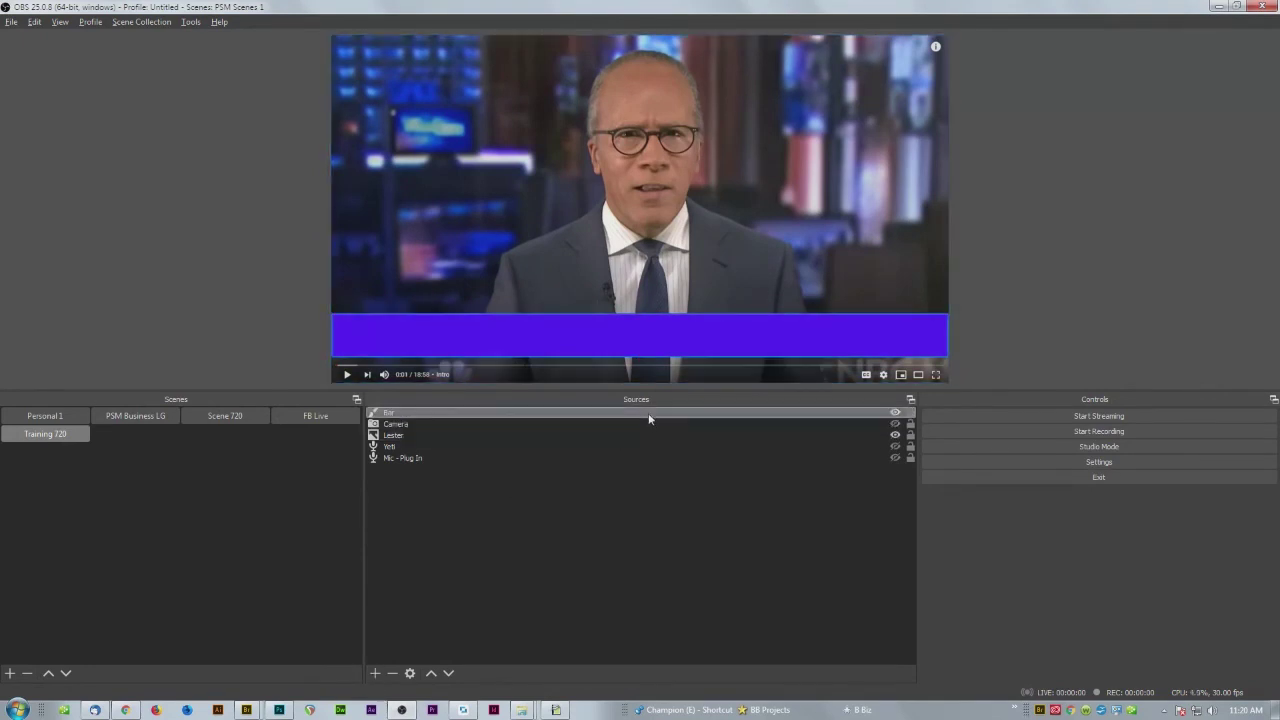
# Create a Text (GDI+) source named 'Name'
pyautogui.click(374, 673)
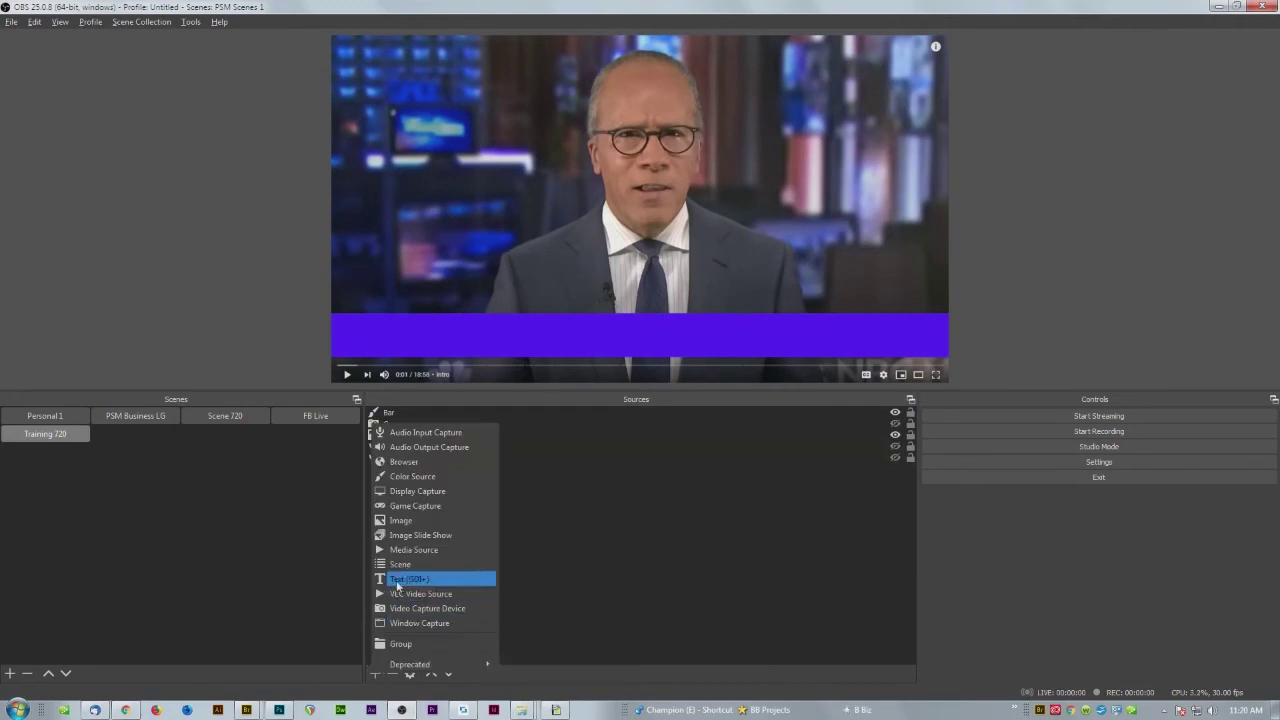
pyautogui.click(396, 580)
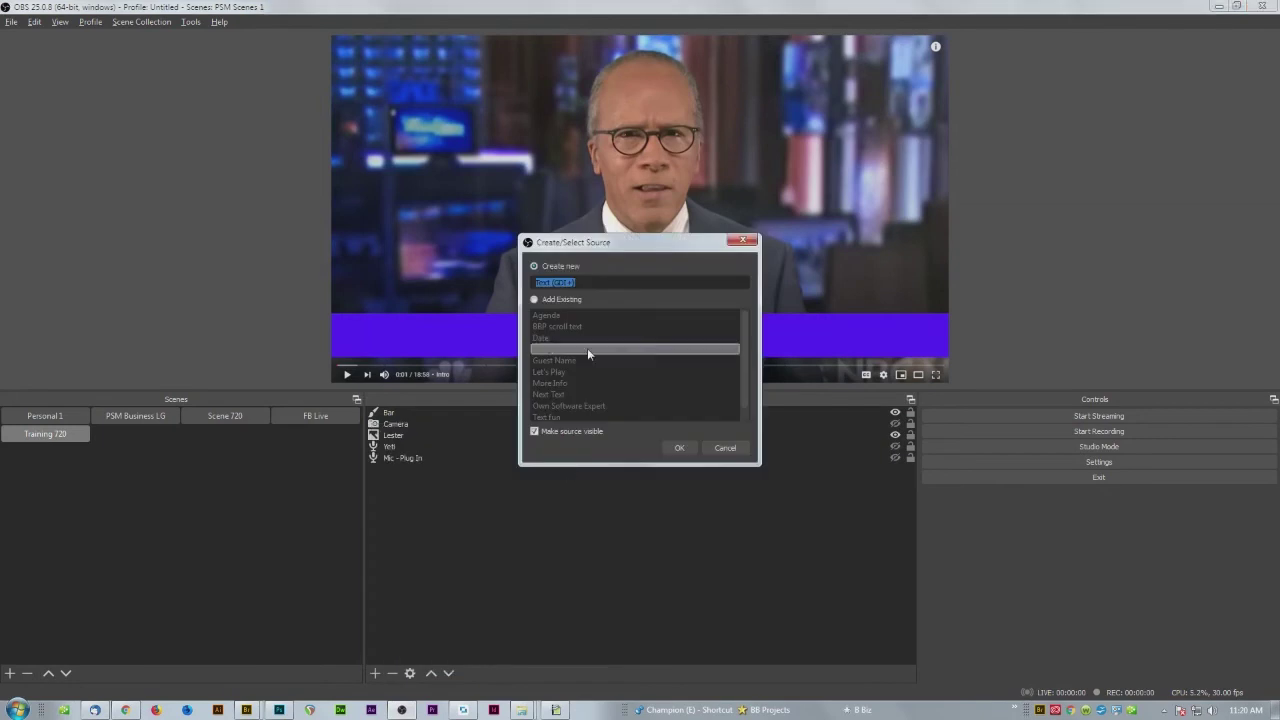
pyautogui.write('Na')
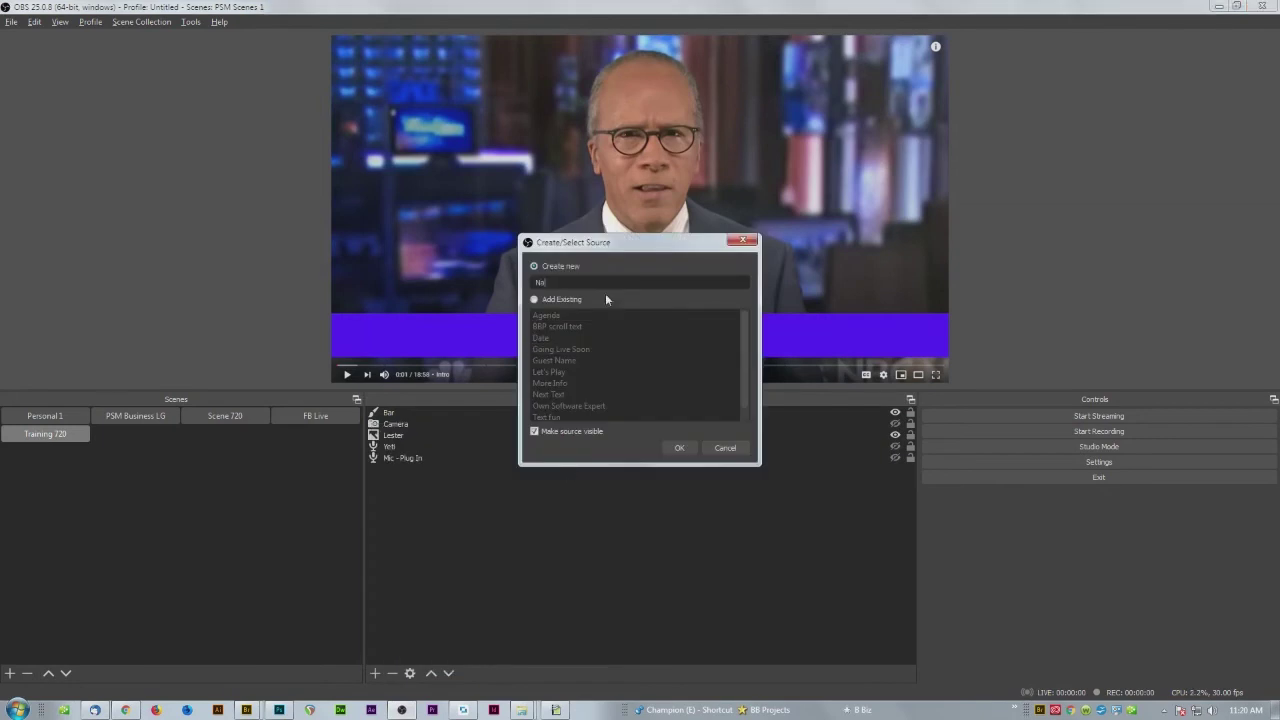
pyautogui.write('me')
pyautogui.click(675, 446)
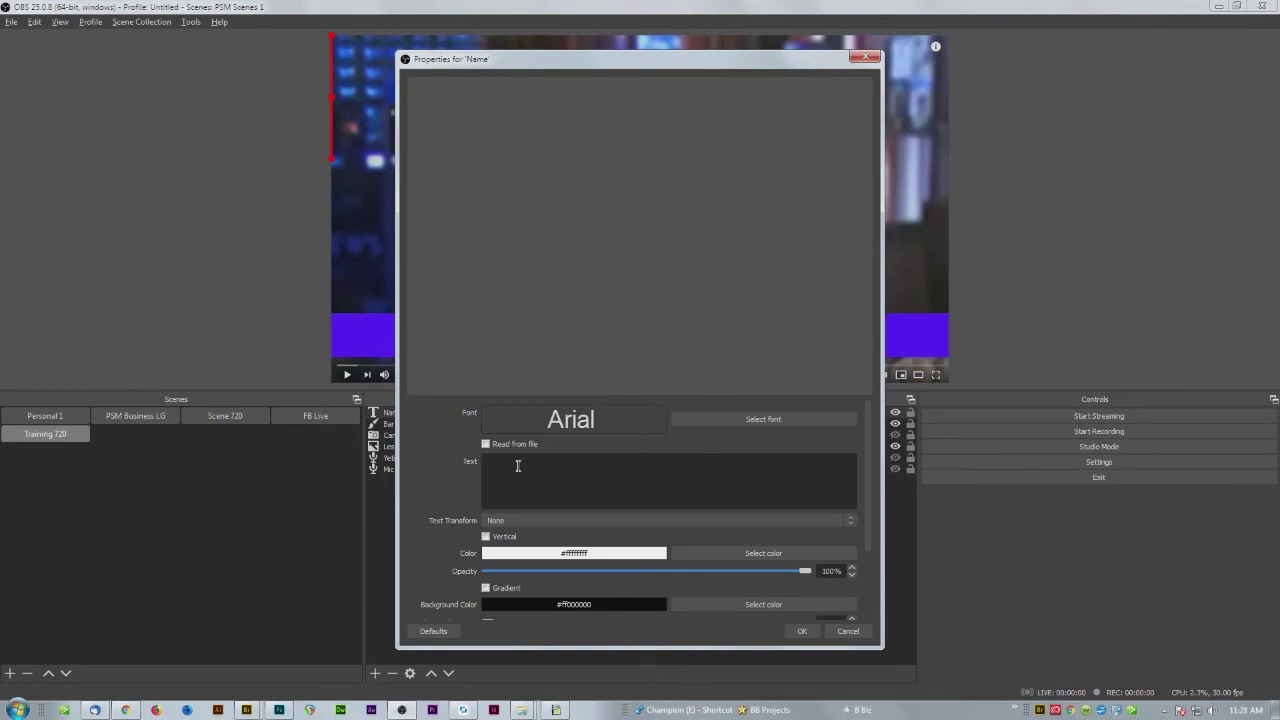
# Enter the presenter's name plus '| Pacesetter Media' as the text, trying font size 110
pyautogui.write('Da')
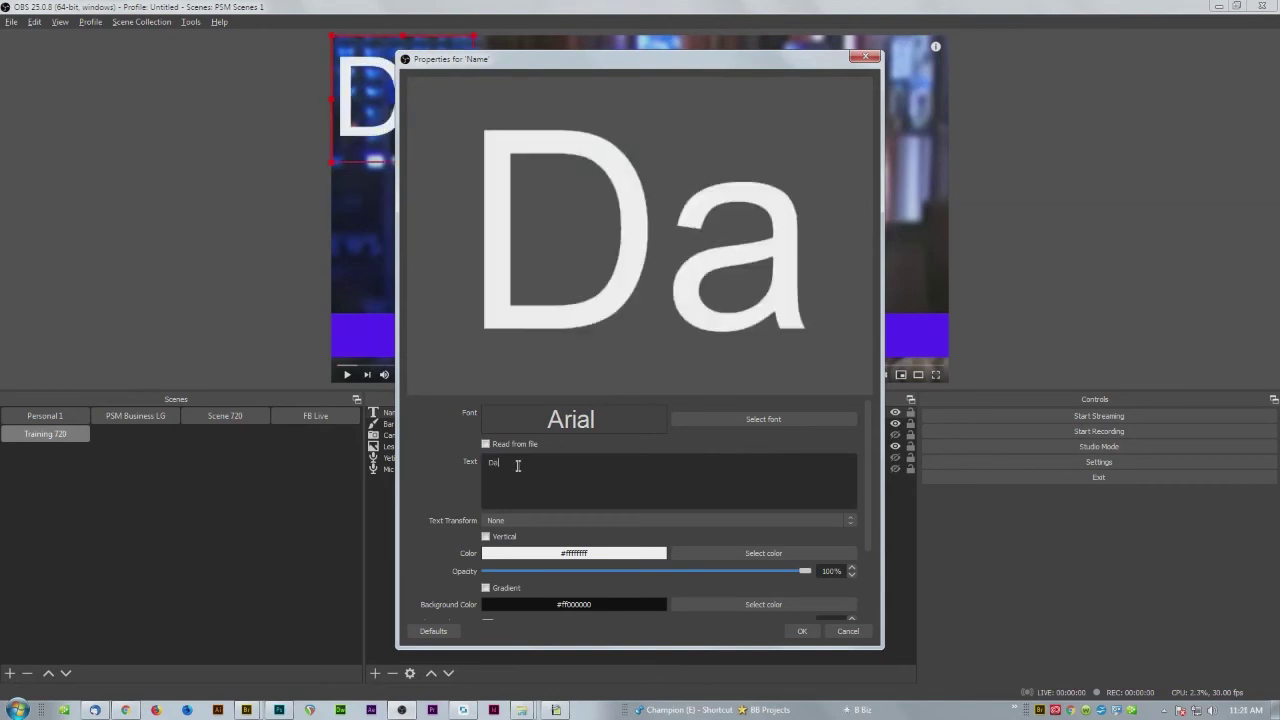
pyautogui.write('ve Loebig')
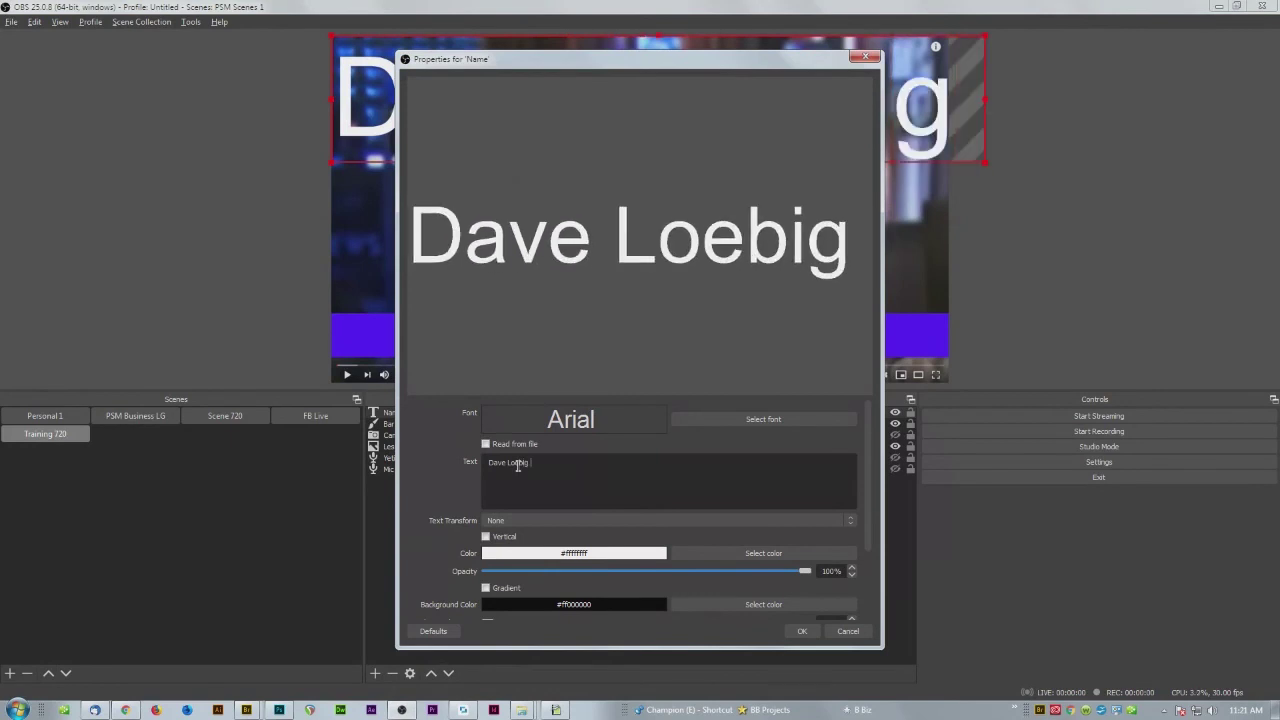
pyautogui.write(' | Pacese')
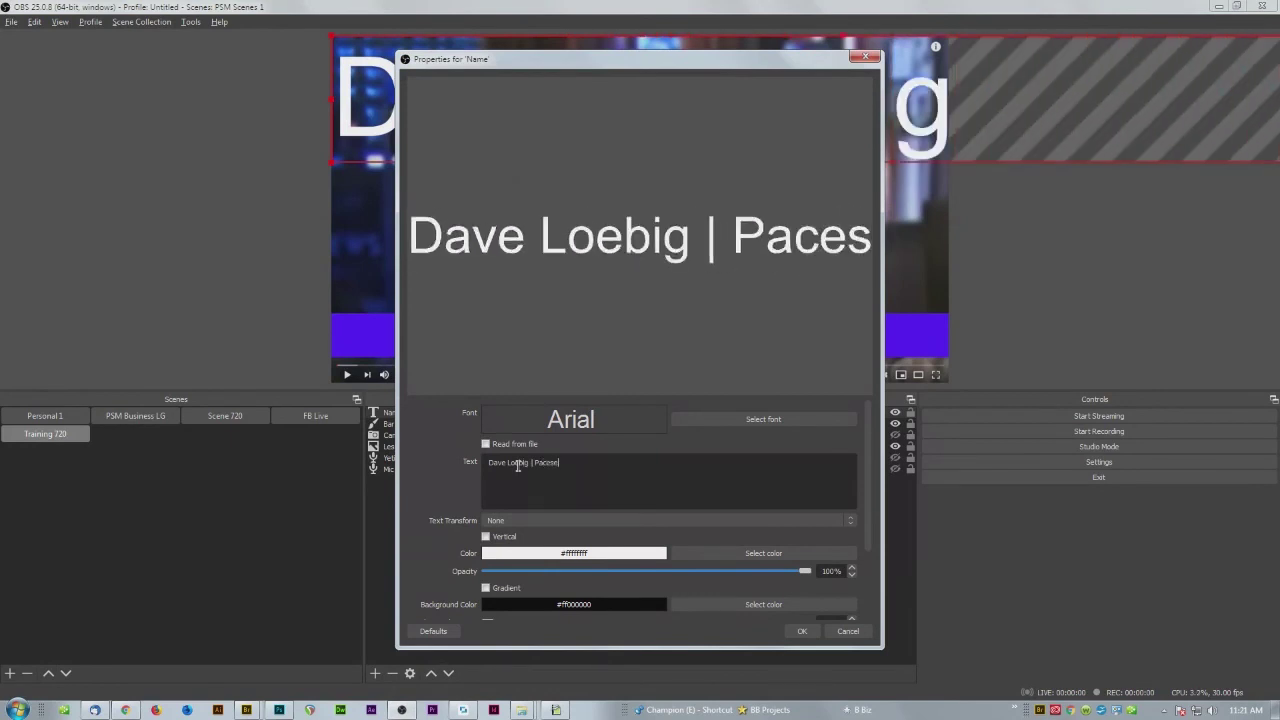
pyautogui.write('tter Media')
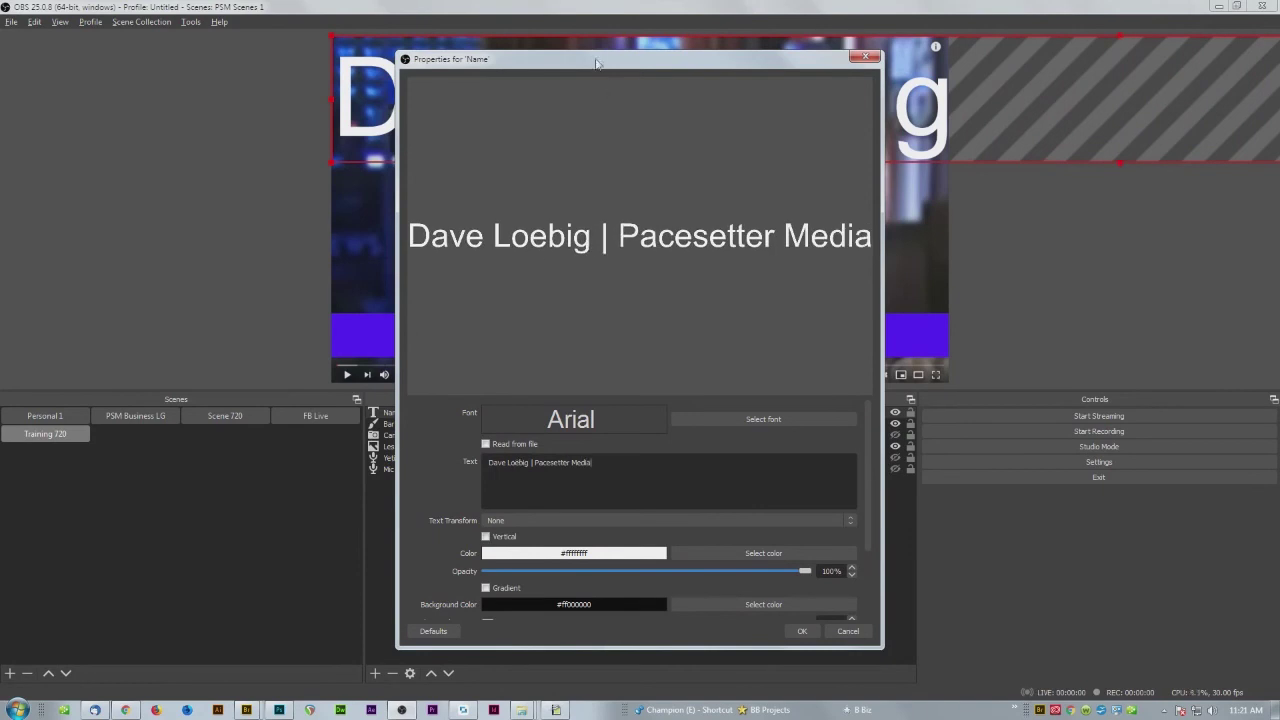
pyautogui.moveTo(597, 62); pyautogui.dragTo(923, 214)
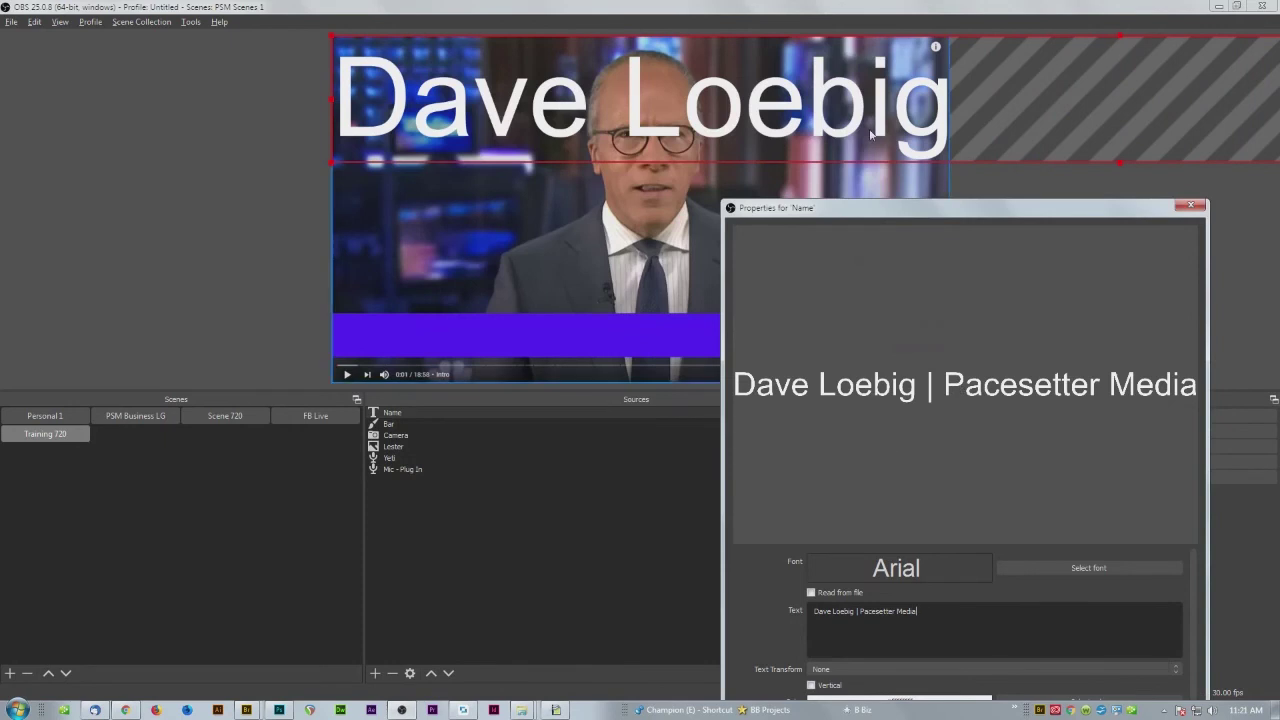
pyautogui.moveTo(893, 209); pyautogui.dragTo(425, 37)
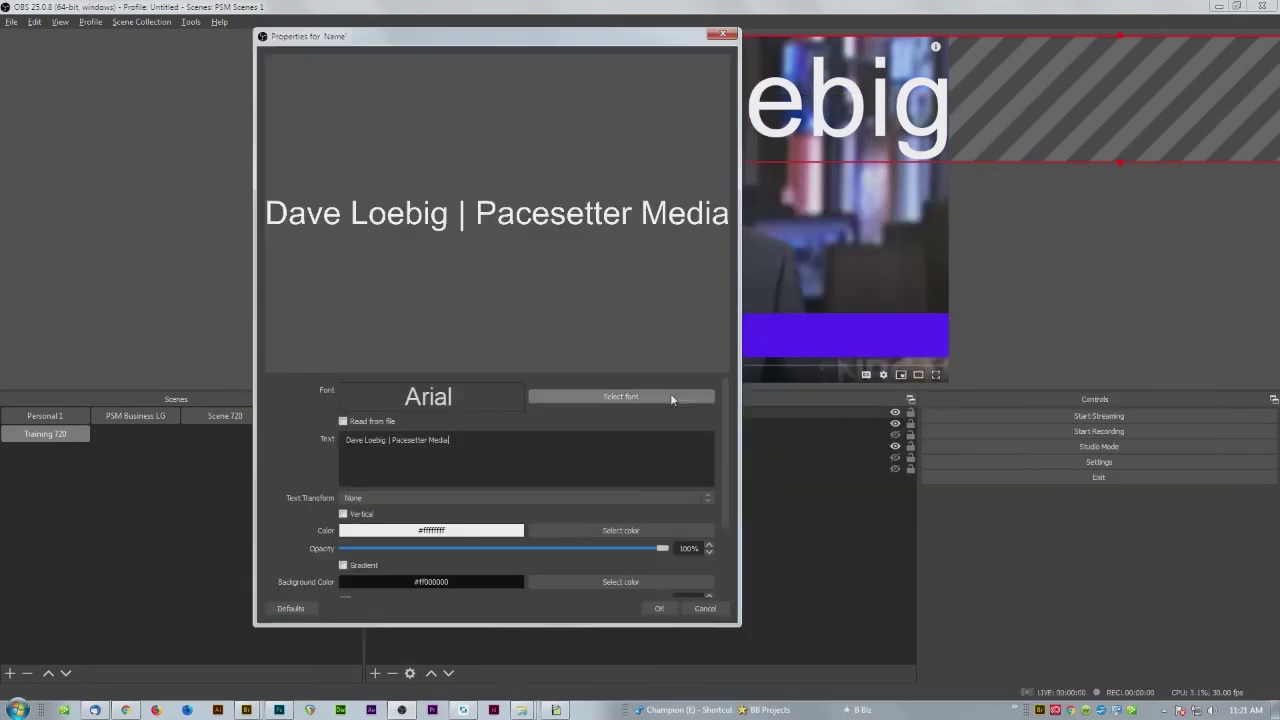
pyautogui.click(618, 396)
pyautogui.doubleClick(626, 237)
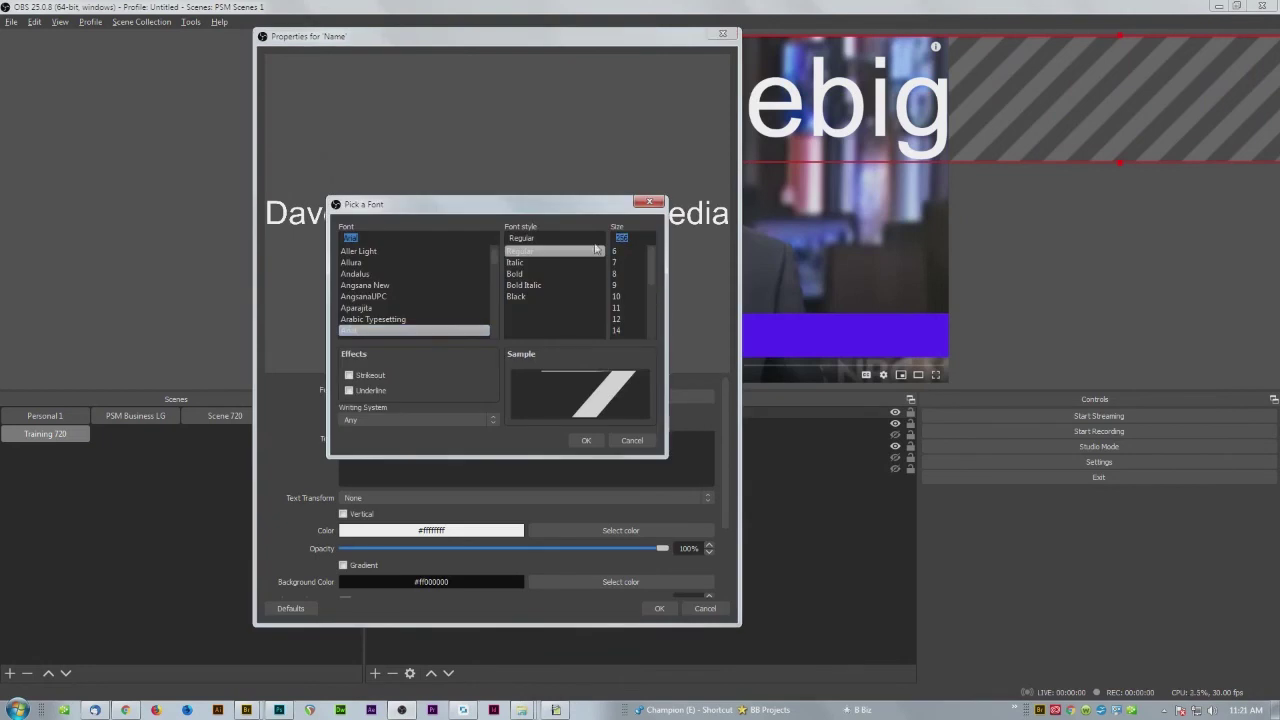
pyautogui.write('10')
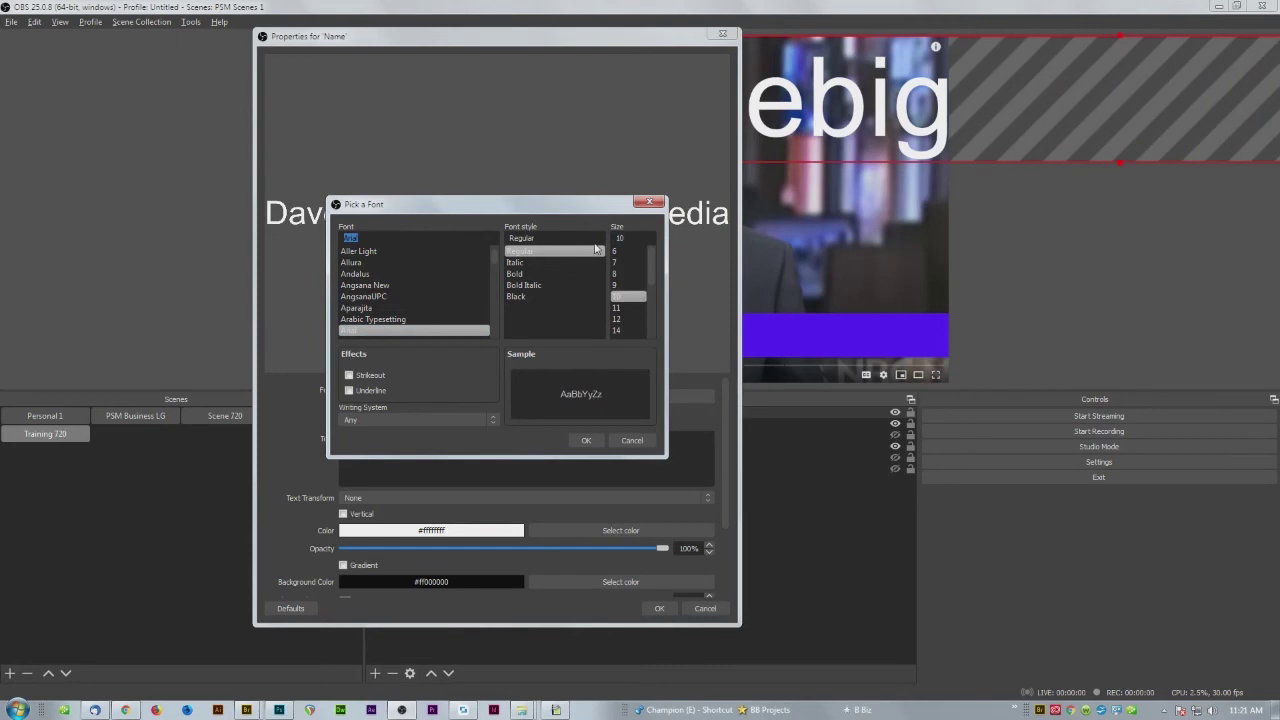
pyautogui.press('Home')
pyautogui.write('1')
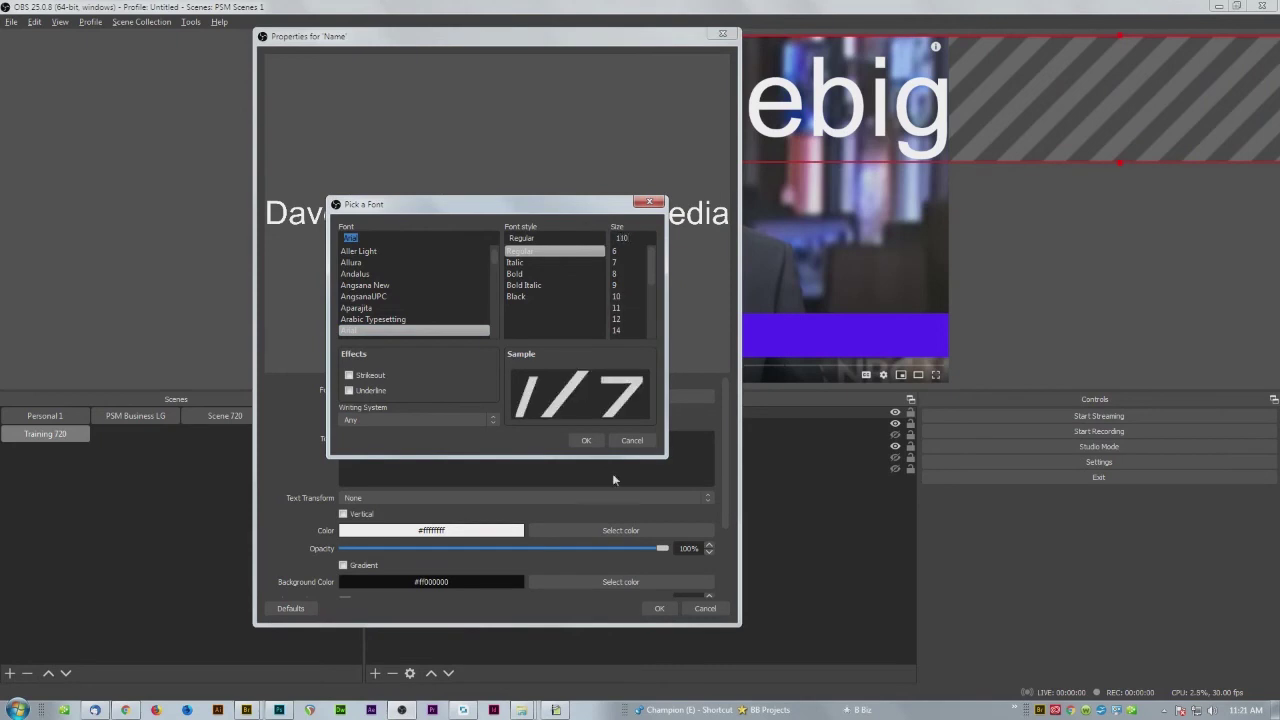
pyautogui.click(585, 440)
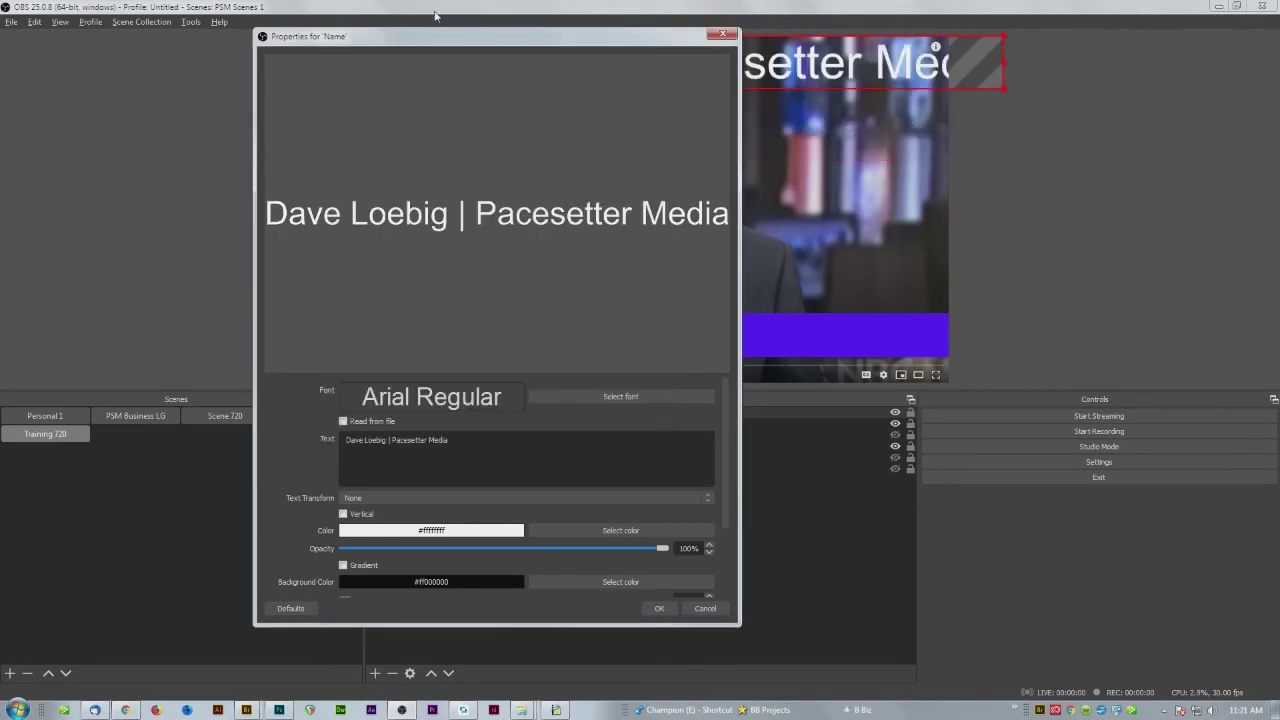
# Reduce the Arial font size to 55 and close the text properties
pyautogui.moveTo(893, 181); pyautogui.dragTo(492, 58)
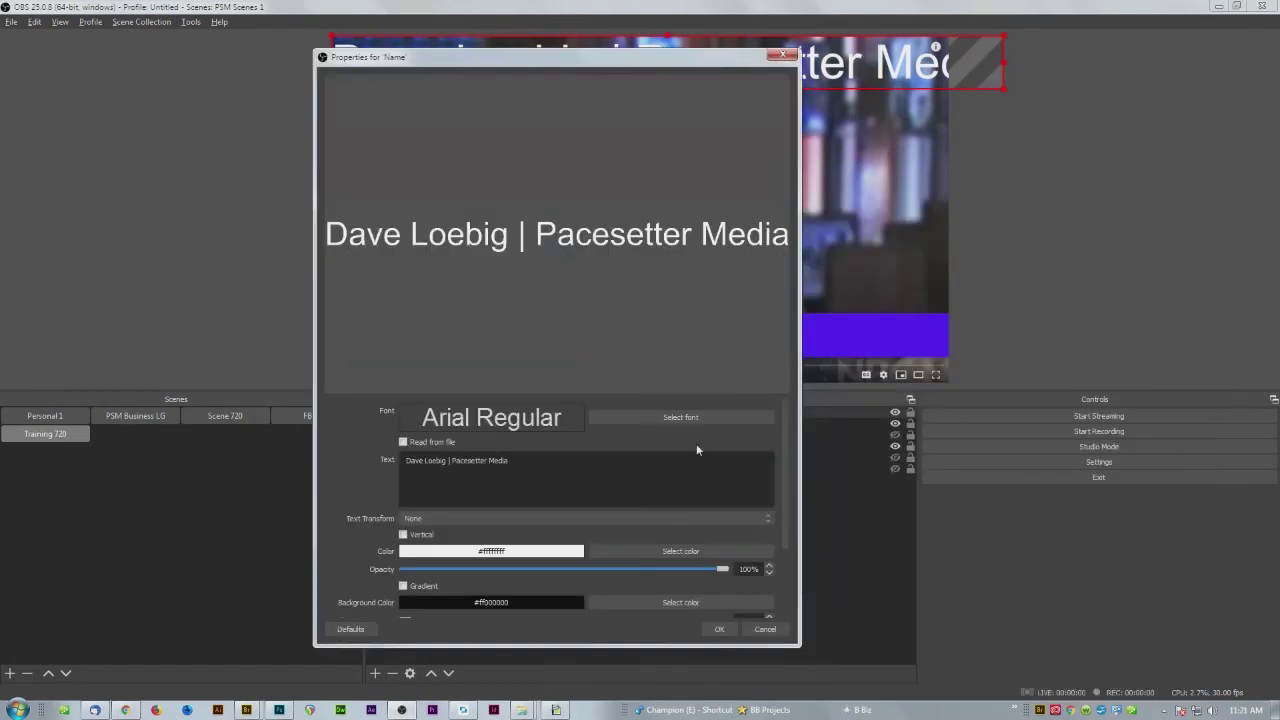
pyautogui.click(681, 417)
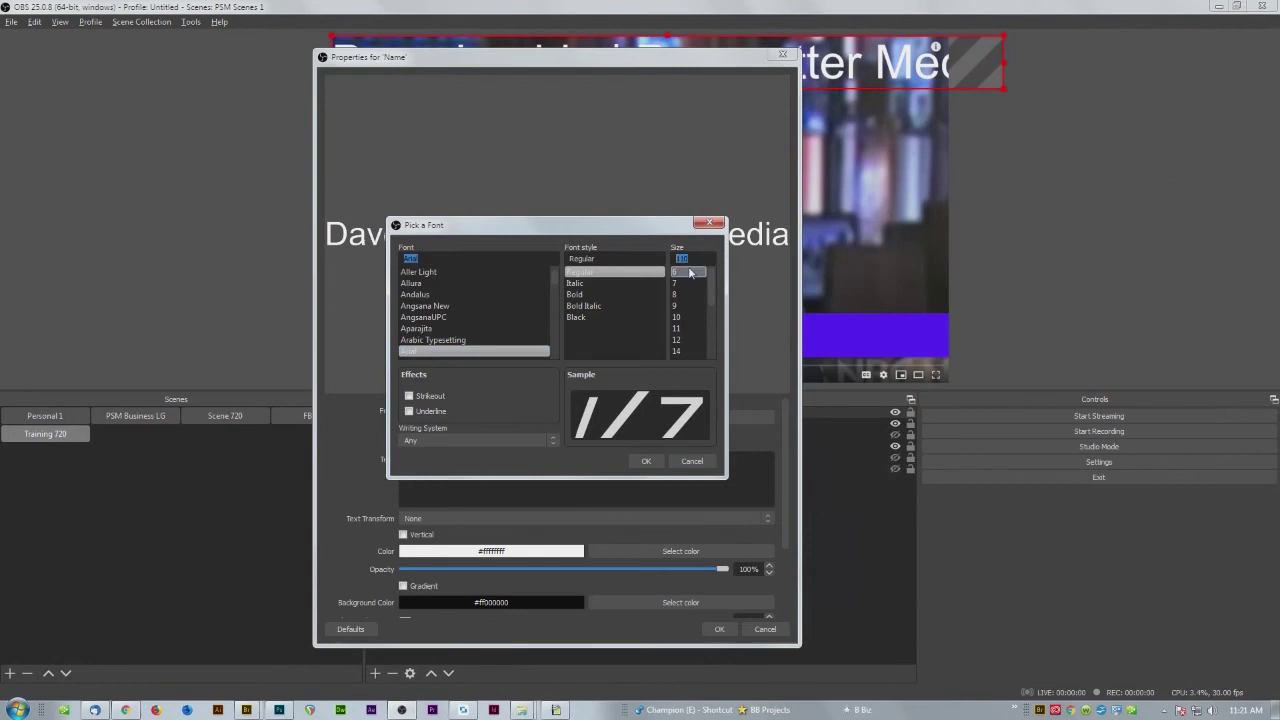
pyautogui.write('55')
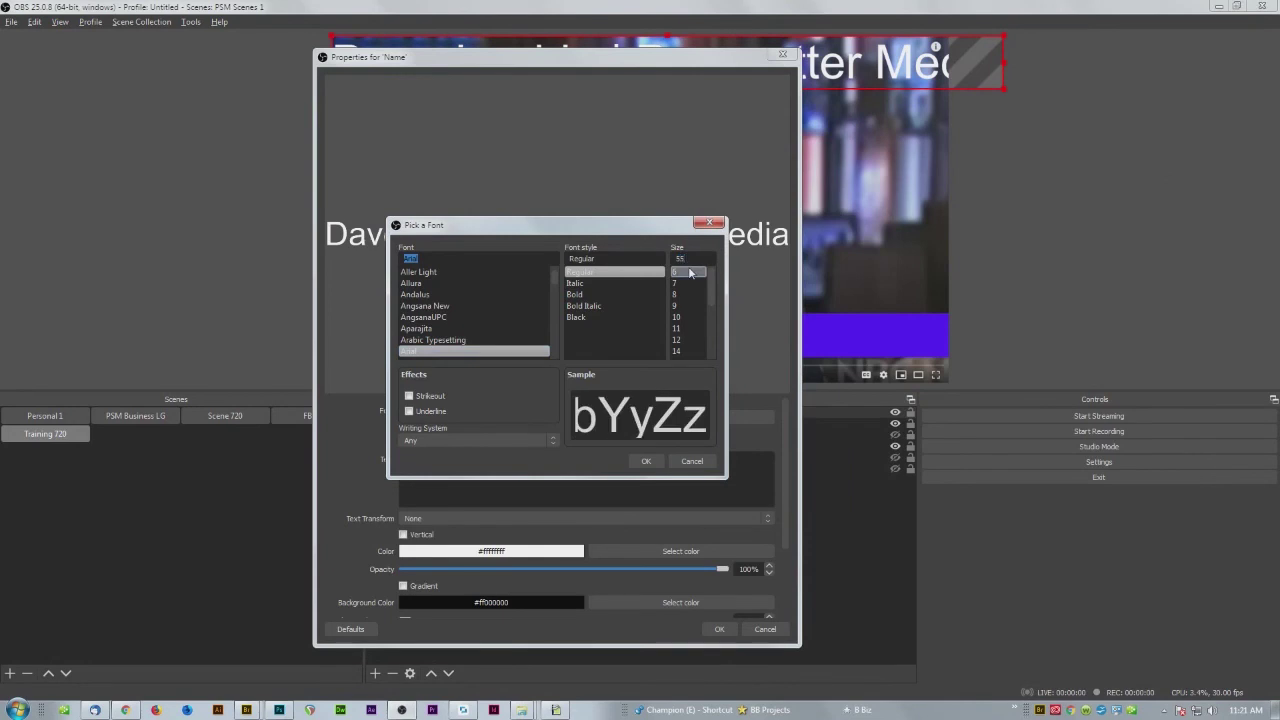
pyautogui.click(646, 461)
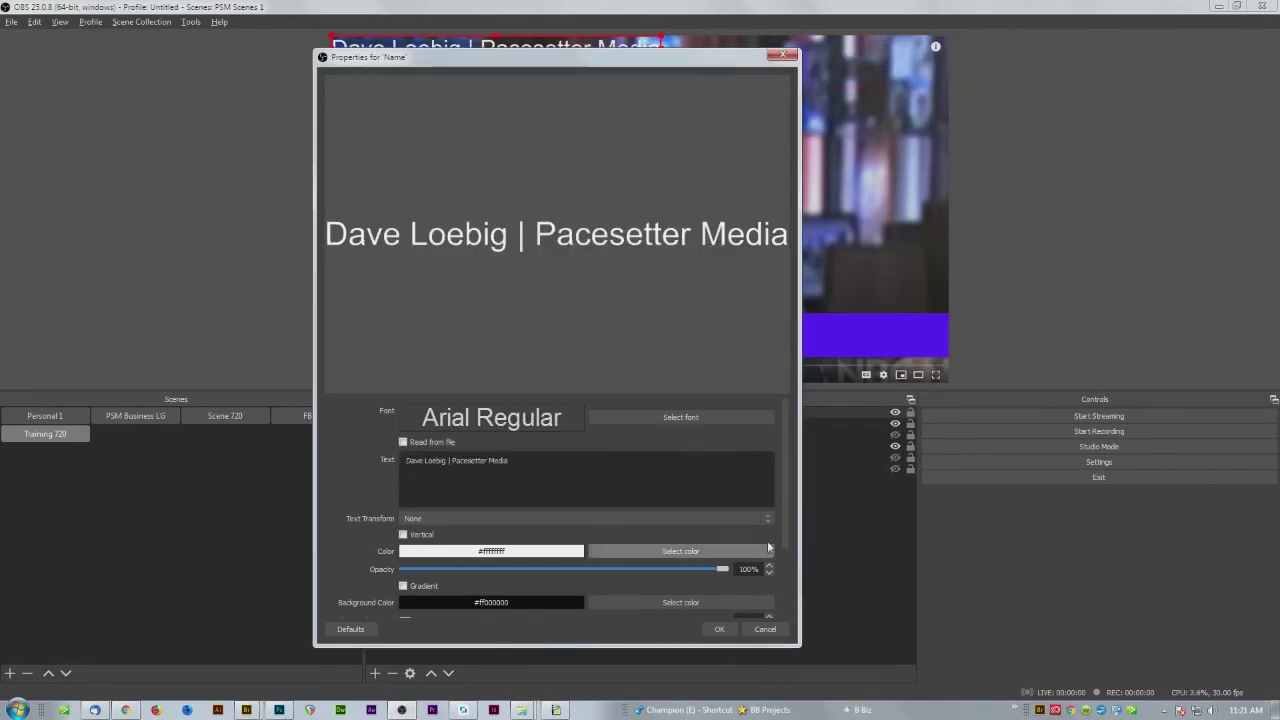
pyautogui.click(719, 629)
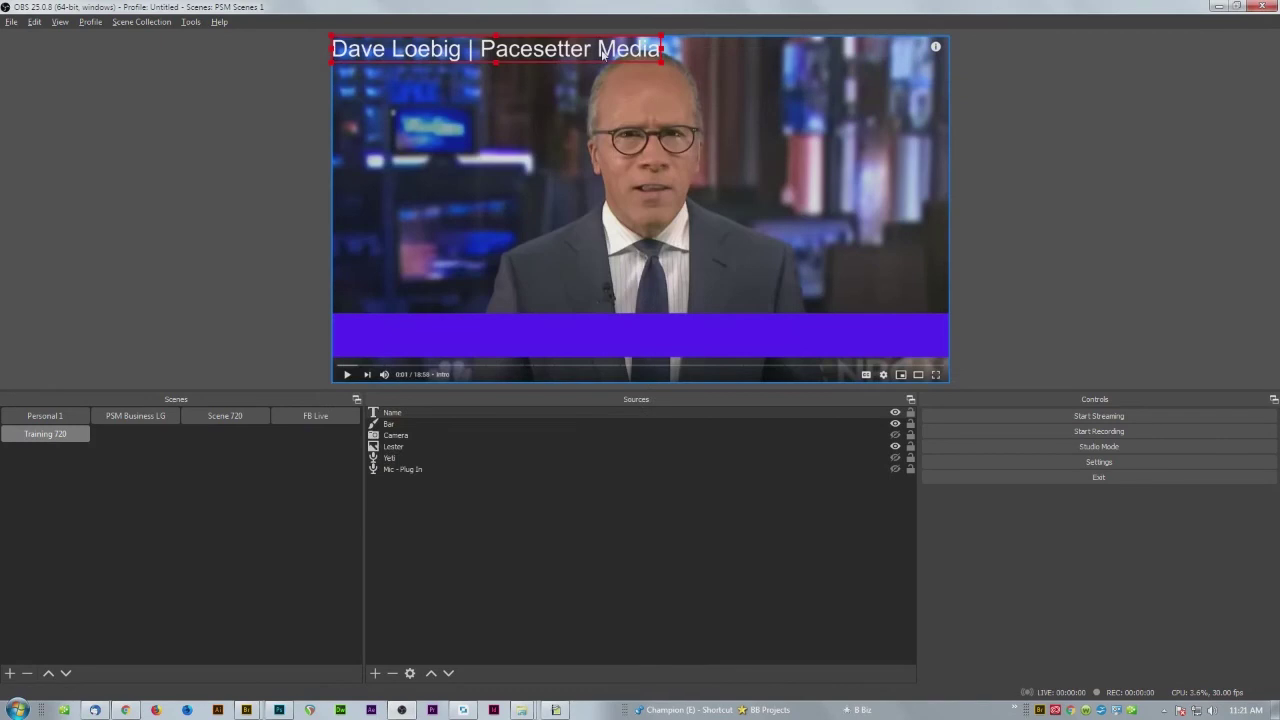
# Move the name text onto the purple bar and apply Transform > Center Horizontally
pyautogui.moveTo(603, 57); pyautogui.dragTo(747, 340)
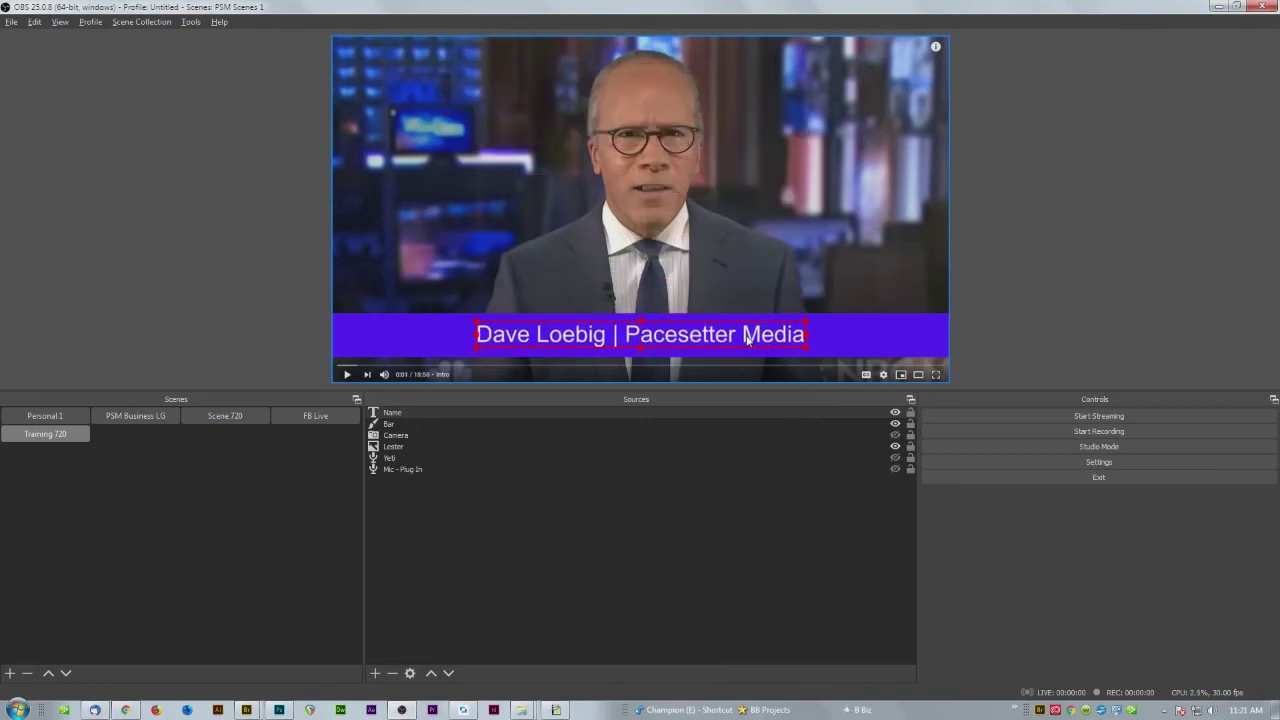
pyautogui.rightClick(677, 342)
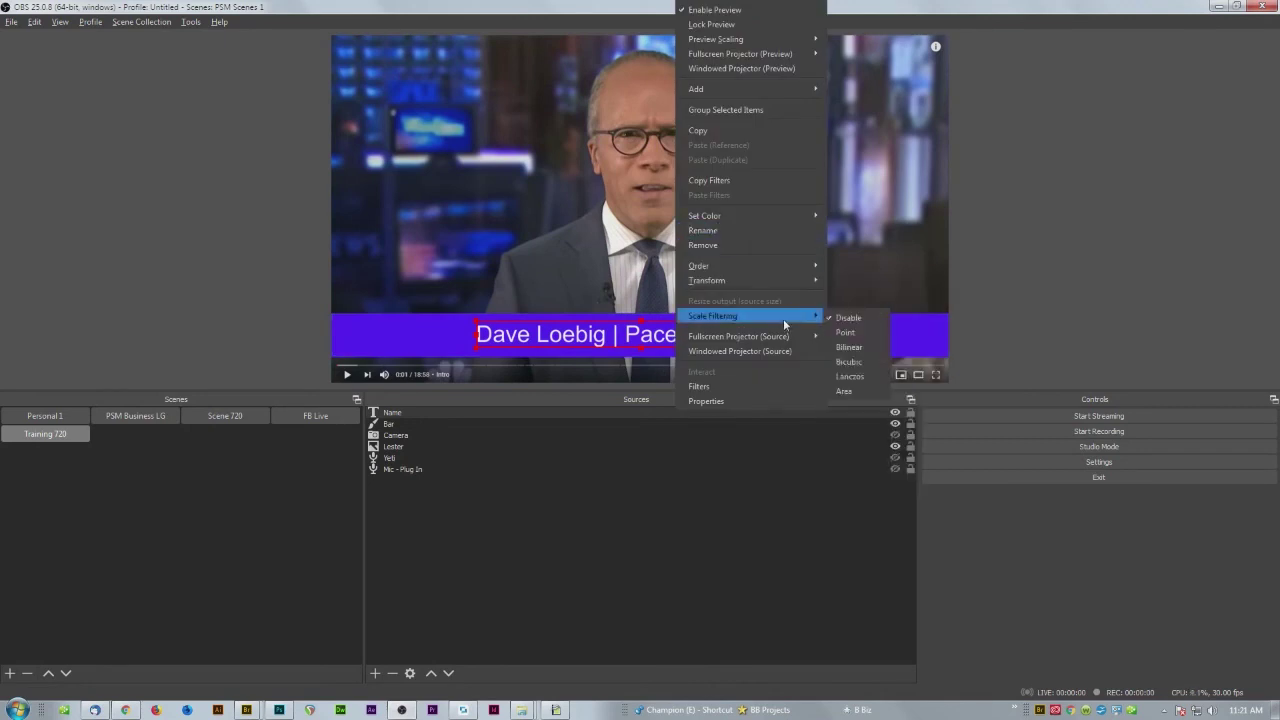
pyautogui.moveTo(776, 282)
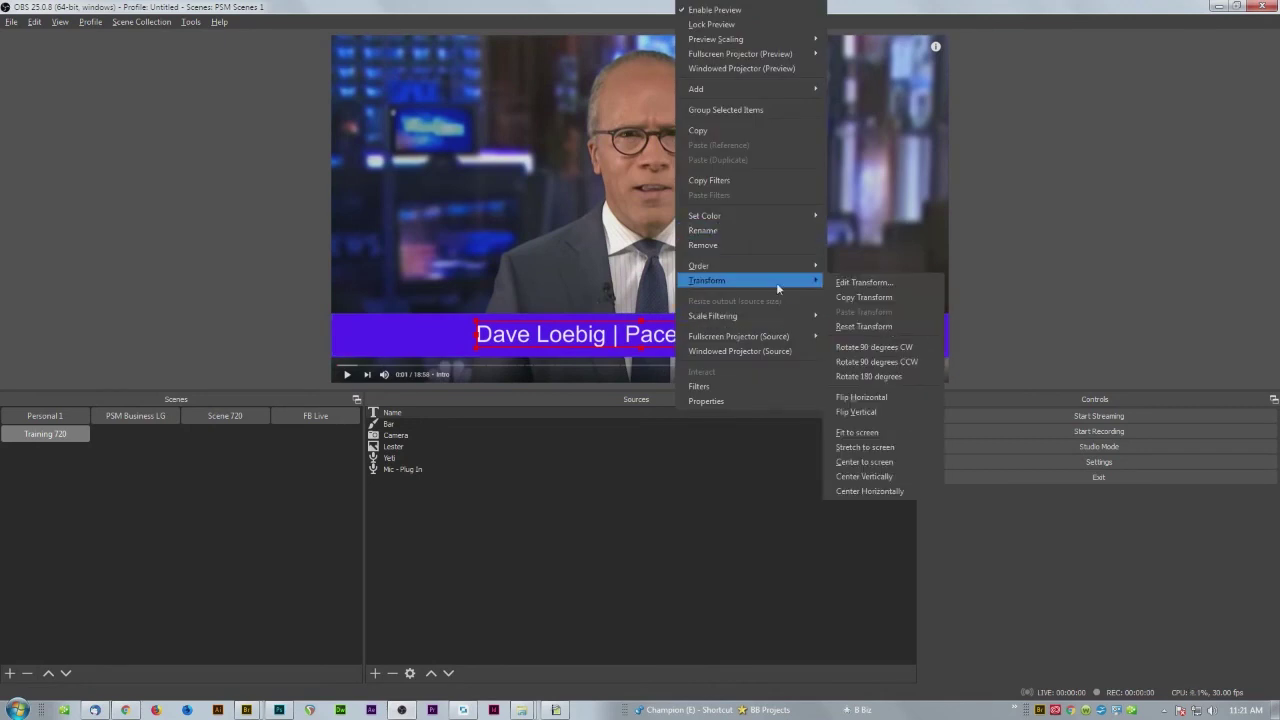
pyautogui.click(867, 490)
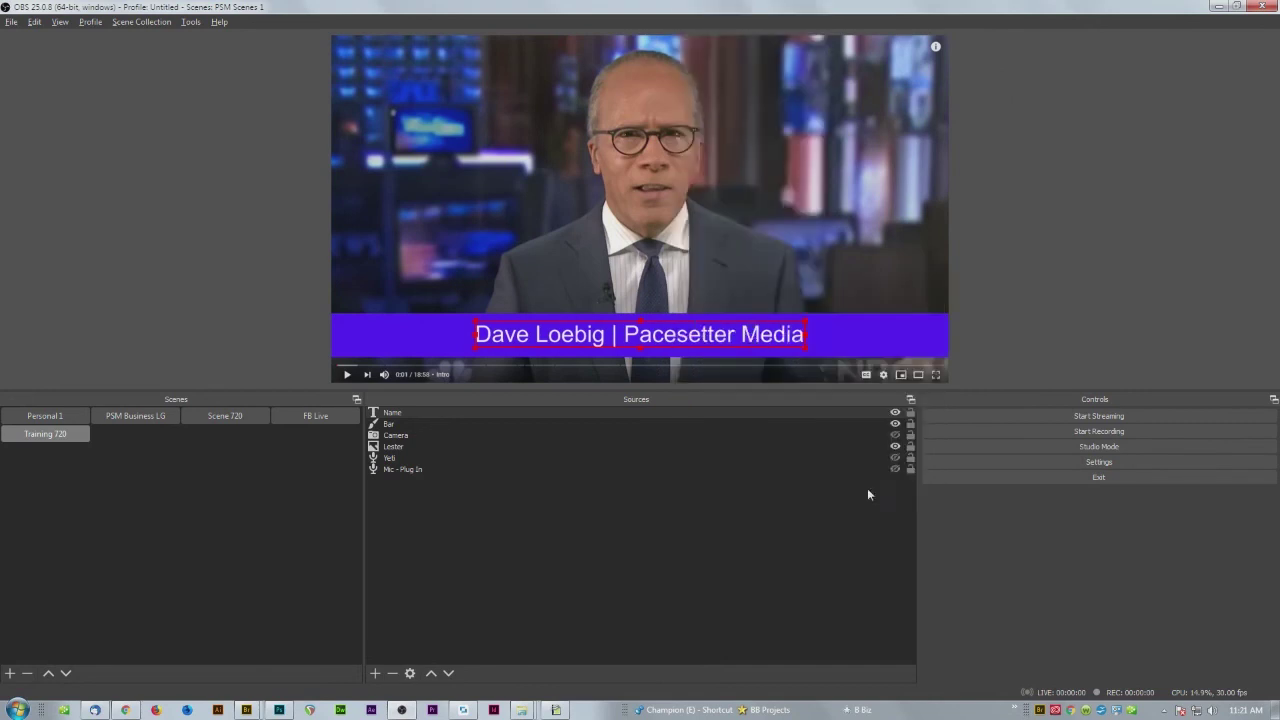
pyautogui.click(1065, 279)
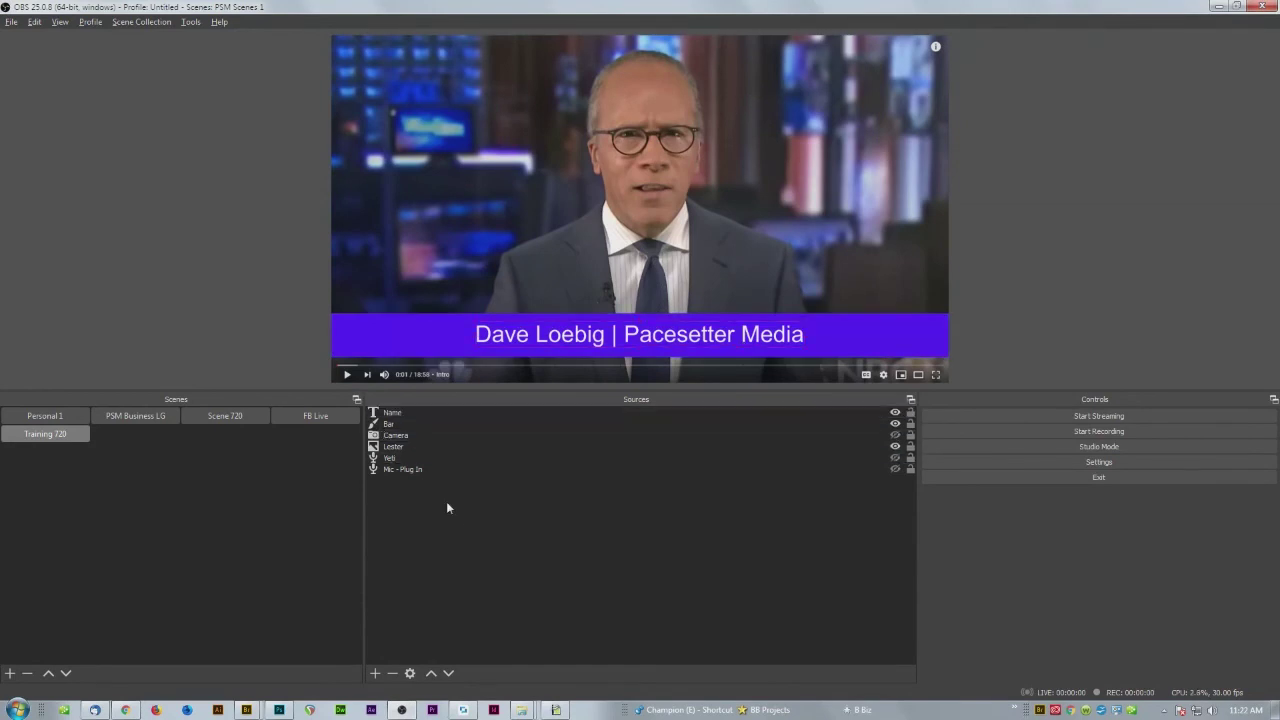
# Toggle Name and Bar visibility off and on, then select both sources together
pyautogui.click(895, 413)
pyautogui.click(895, 424)
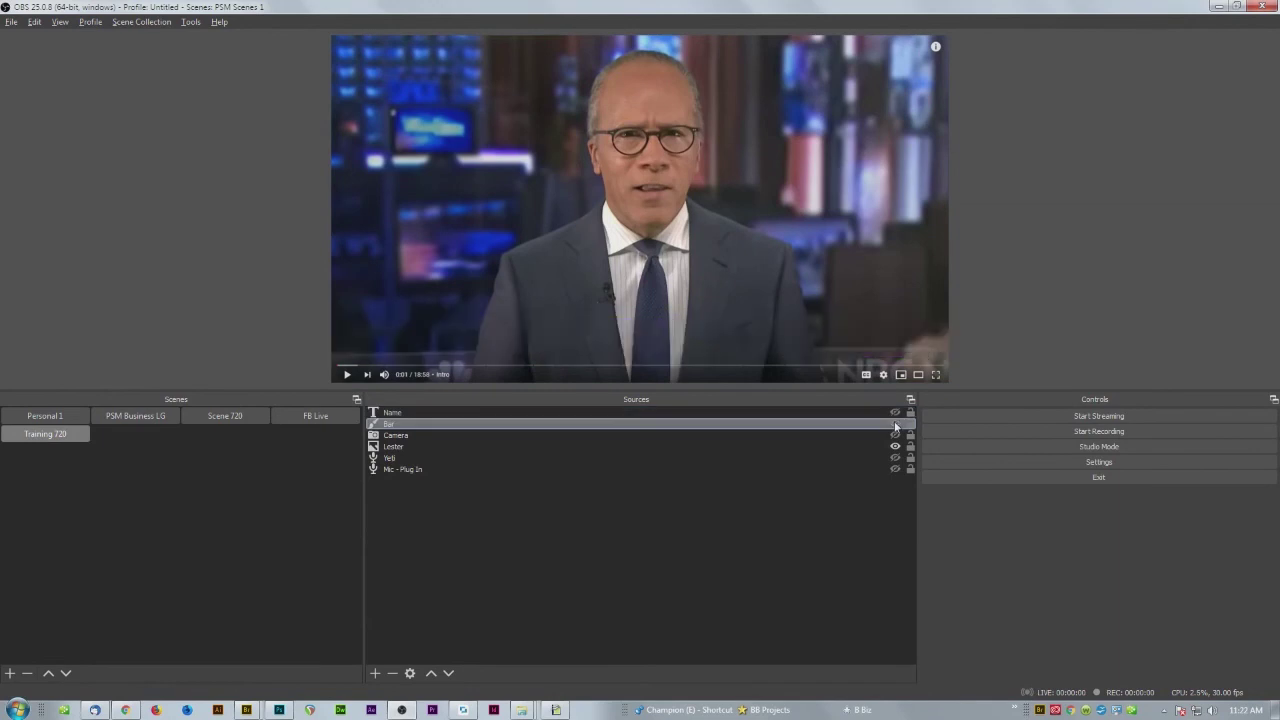
pyautogui.click(895, 424)
pyautogui.click(895, 413)
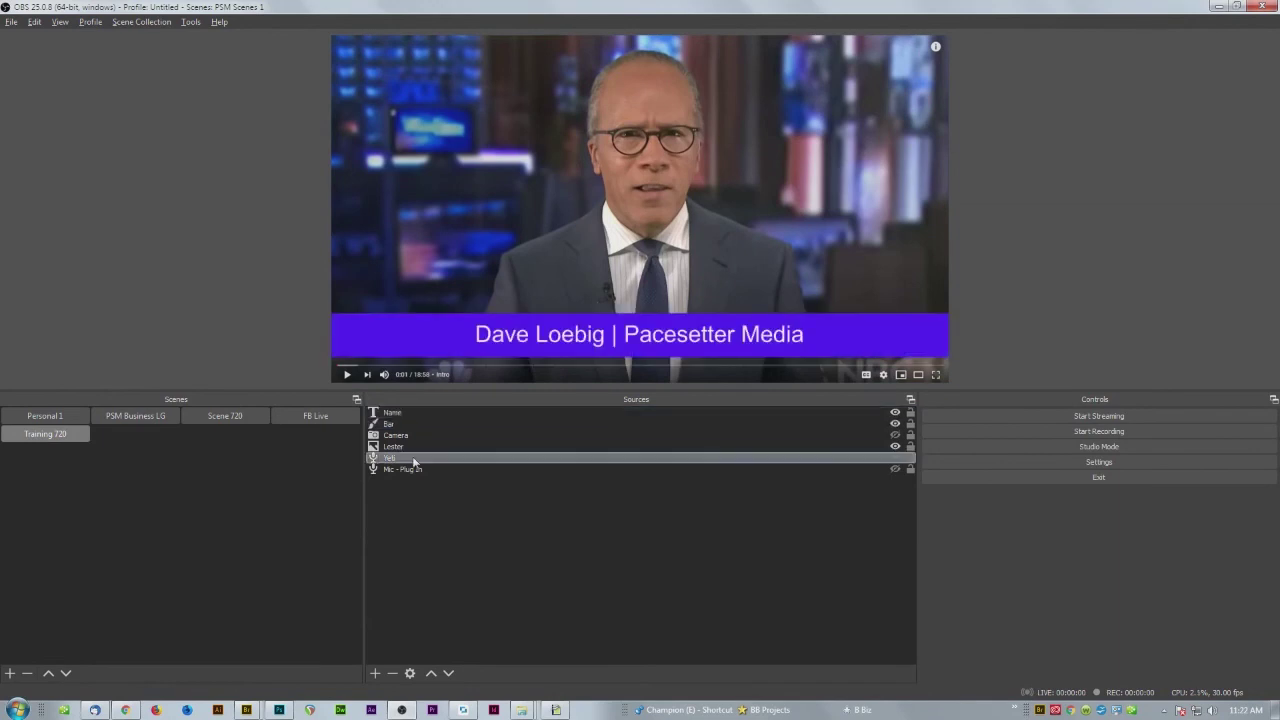
pyautogui.click(402, 414)
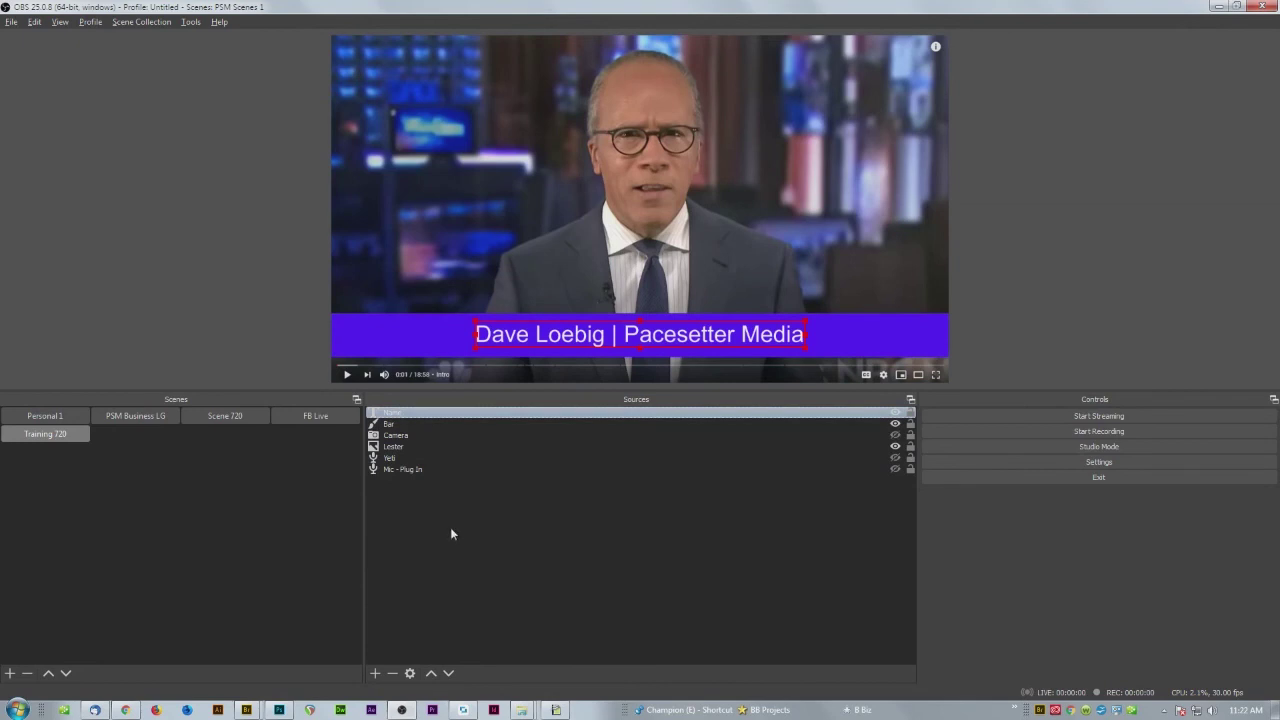
pyautogui.keyDown('ctrl'); pyautogui.click(392, 426); pyautogui.keyUp('ctrl')
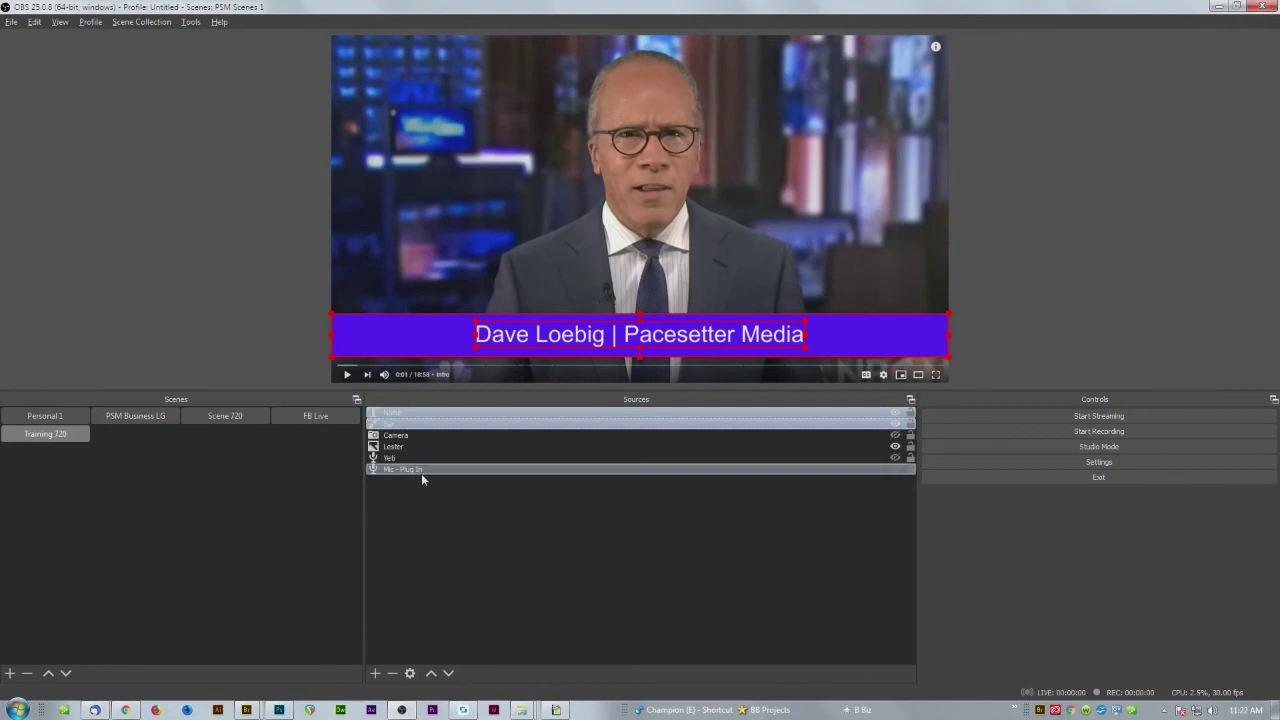
# Group the selected name text and bar as 'Lower THird'
pyautogui.rightClick(396, 418)
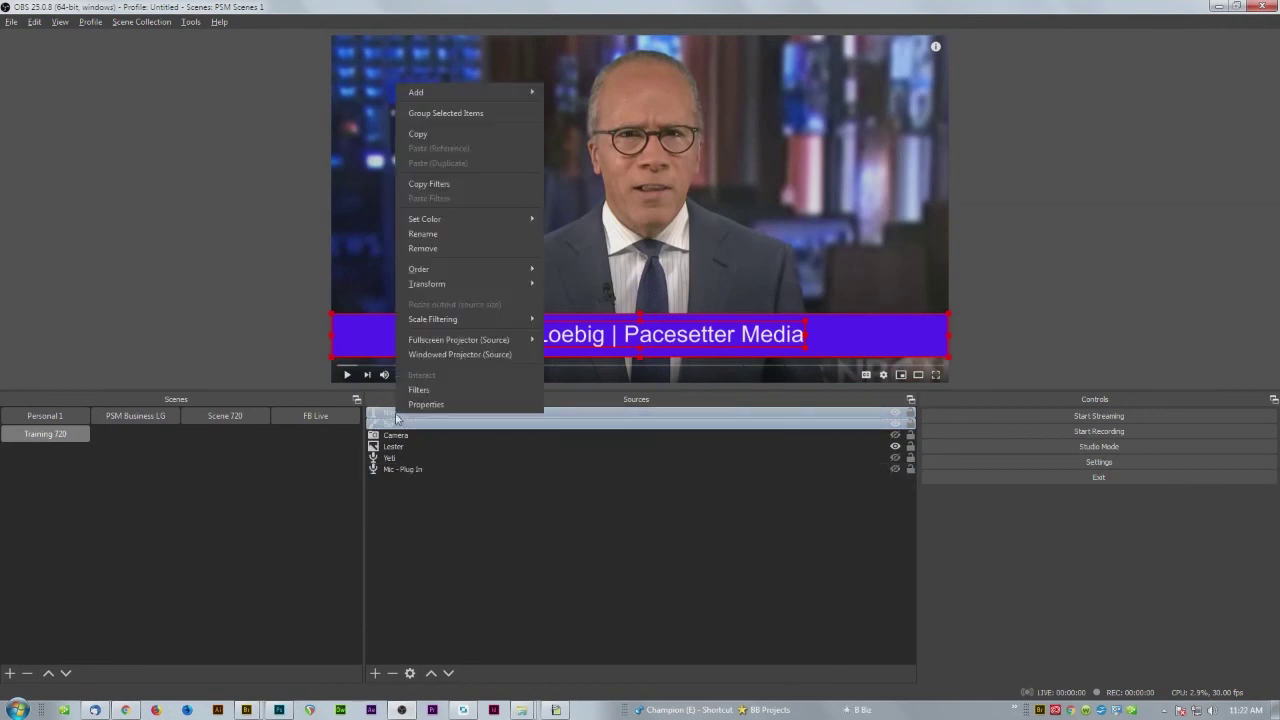
pyautogui.click(457, 114)
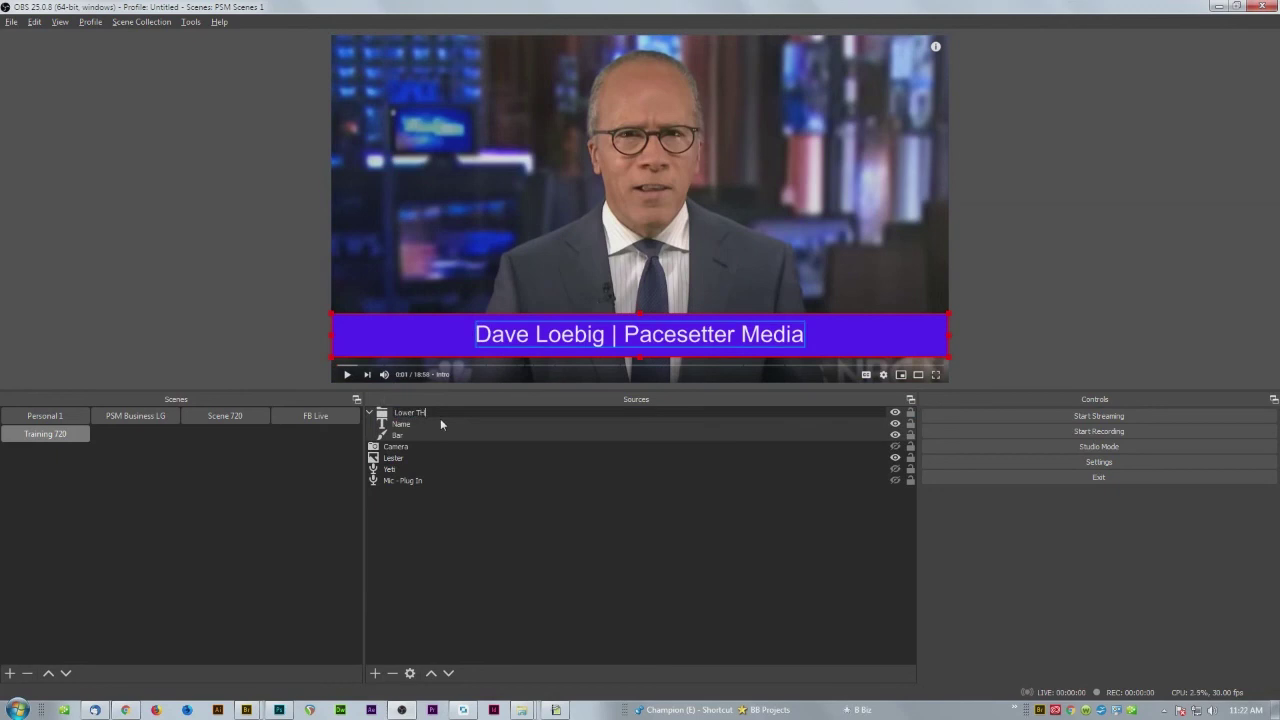
pyautogui.press('Return')
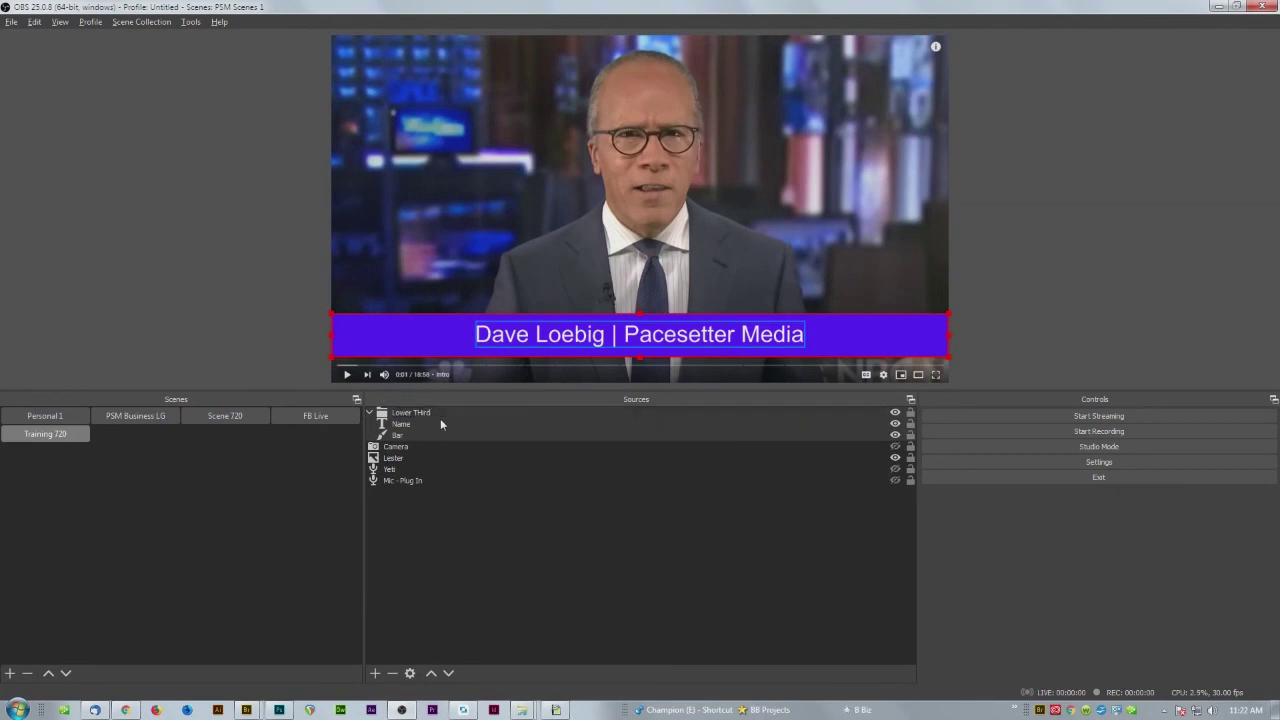
# Test the Lower THird group's visibility toggle, then expand it to show its contents
pyautogui.click(369, 412)
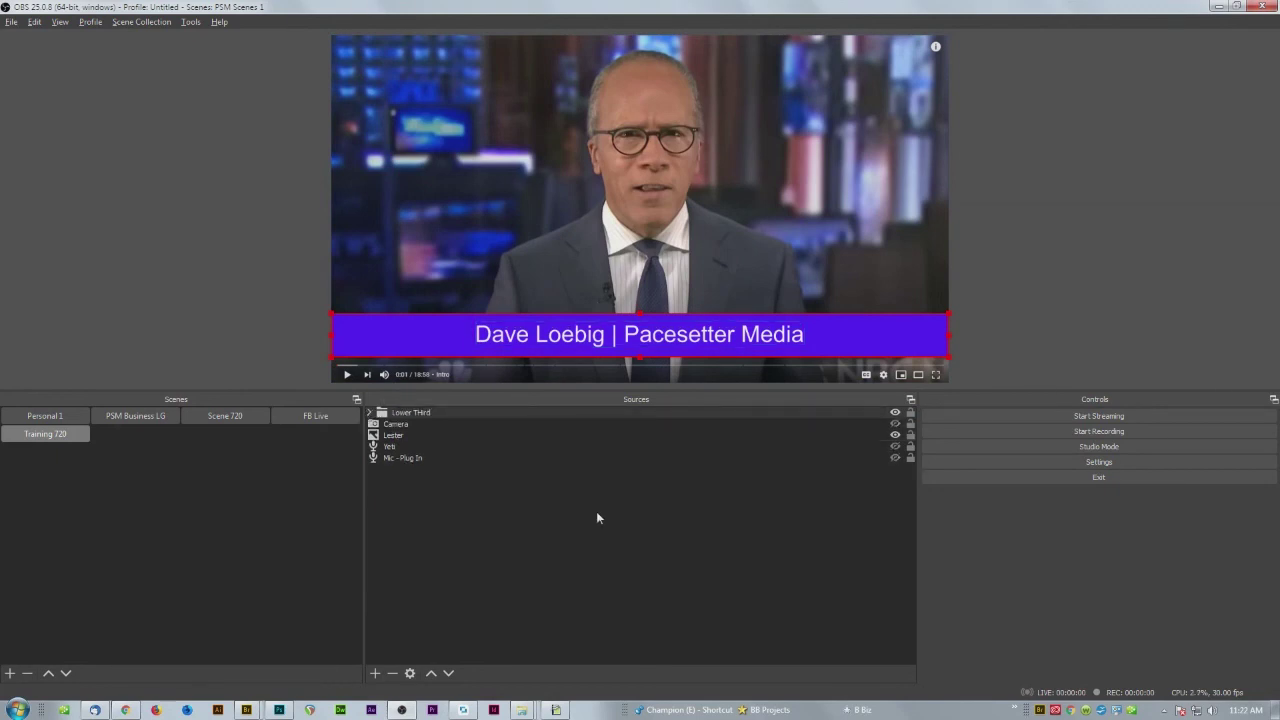
pyautogui.click(895, 412)
pyautogui.click(895, 412)
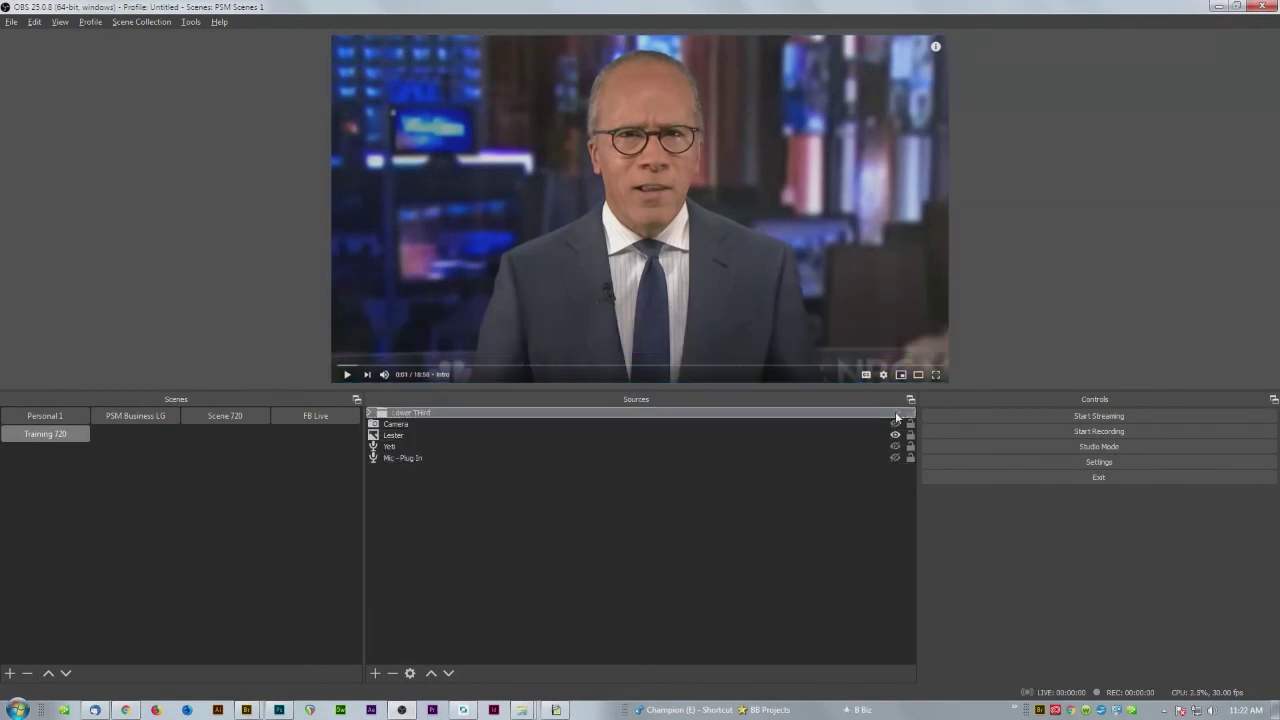
pyautogui.click(895, 412)
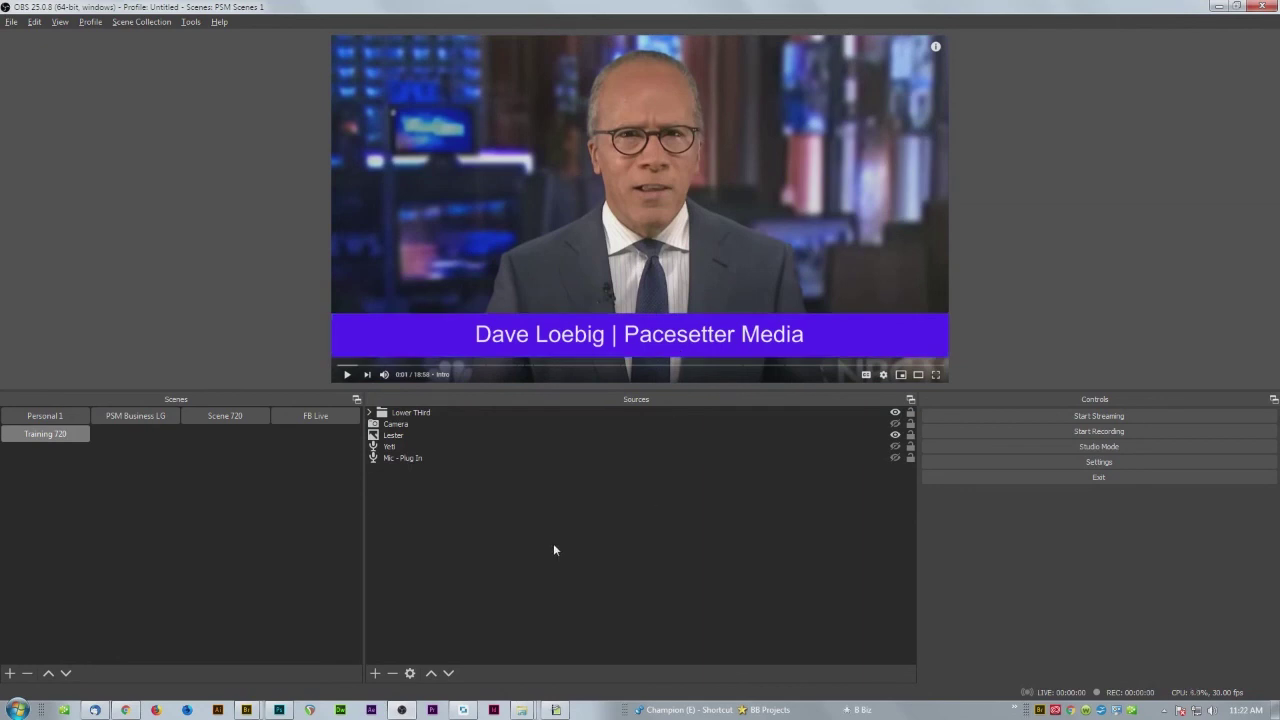
pyautogui.click(370, 413)
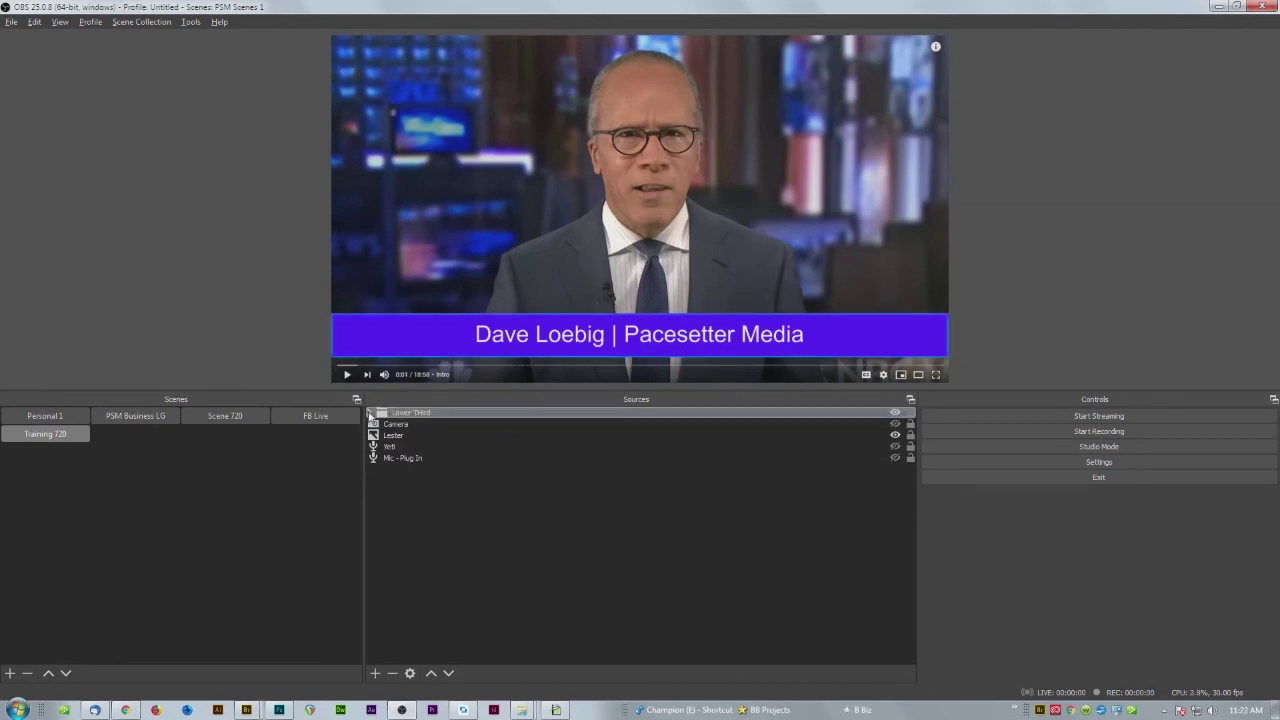
pyautogui.click(369, 413)
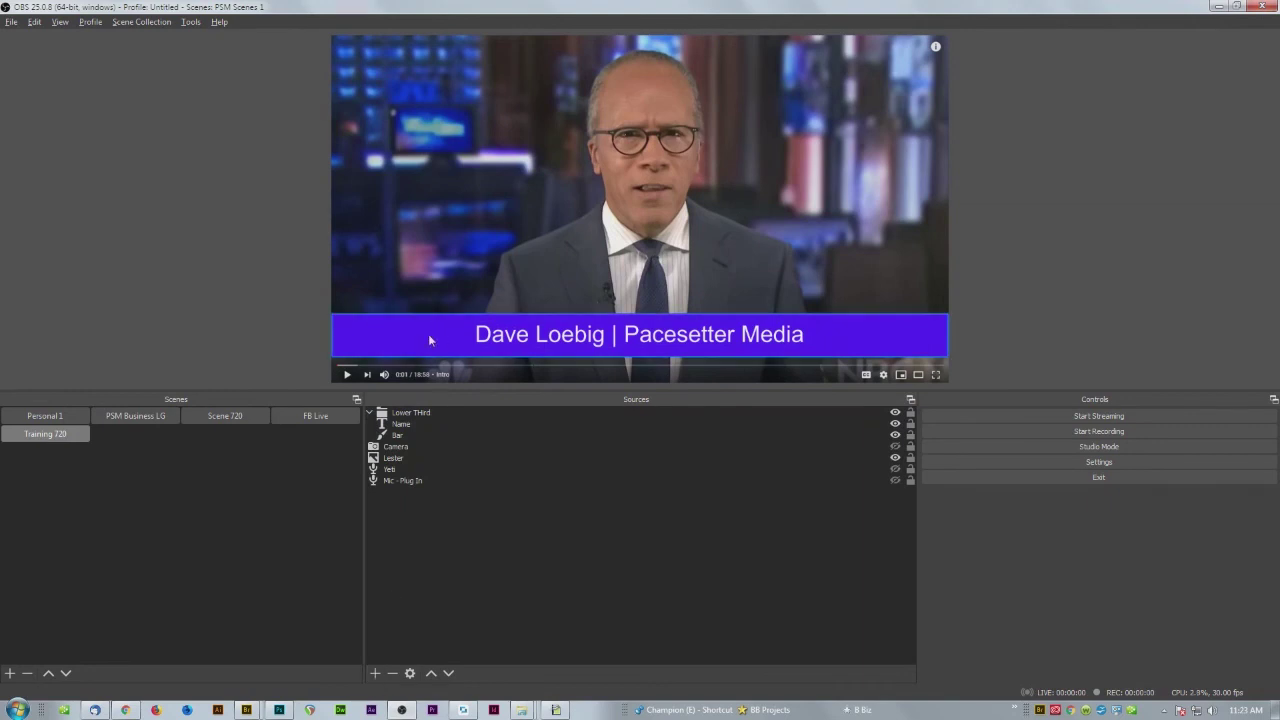
# Create image source 'Lower Bar' loading Lower-Third-Bar-BlueMedium.png
pyautogui.click(374, 673)
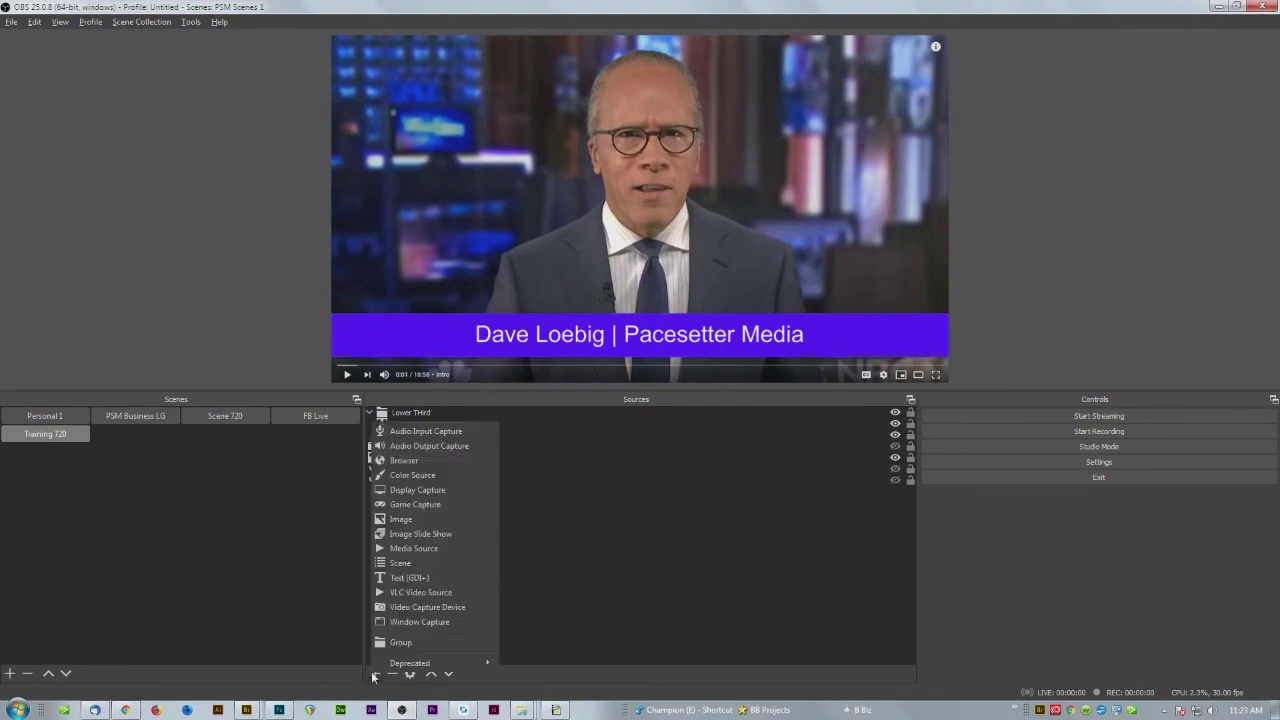
pyautogui.click(408, 519)
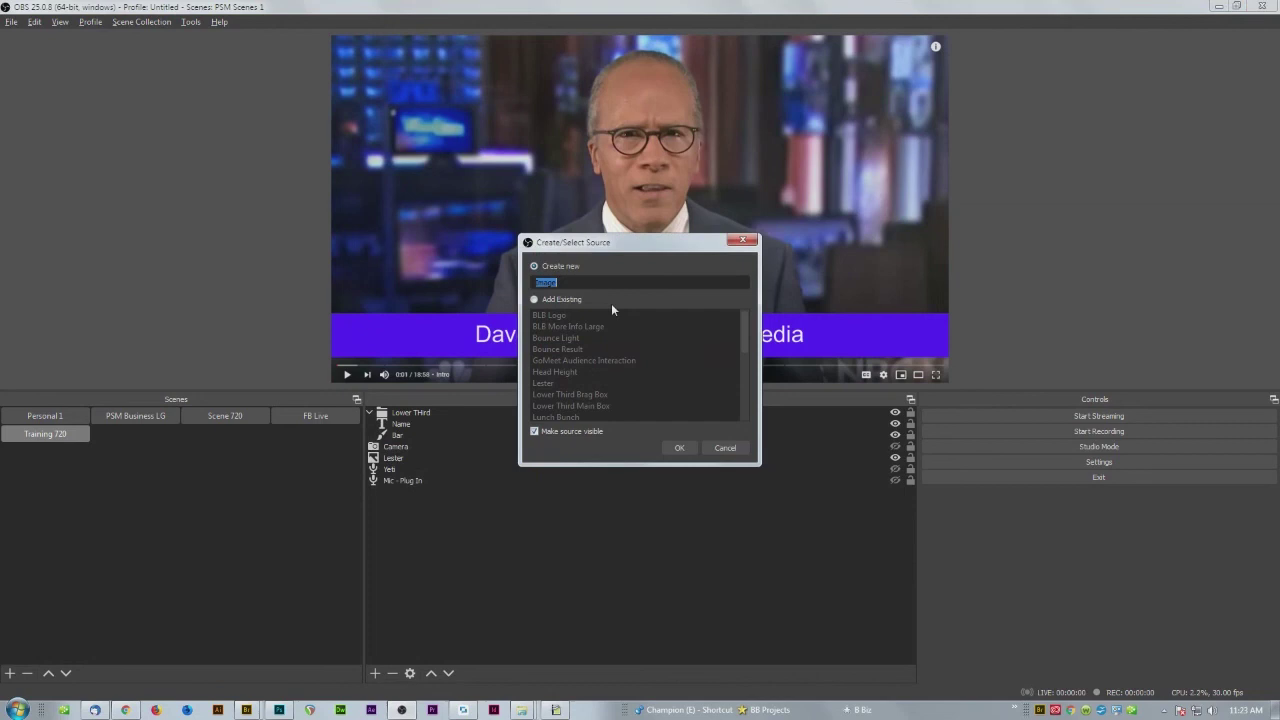
pyautogui.write('Lower Bar')
pyautogui.moveTo(619, 244); pyautogui.dragTo(721, 250)
pyautogui.click(781, 454)
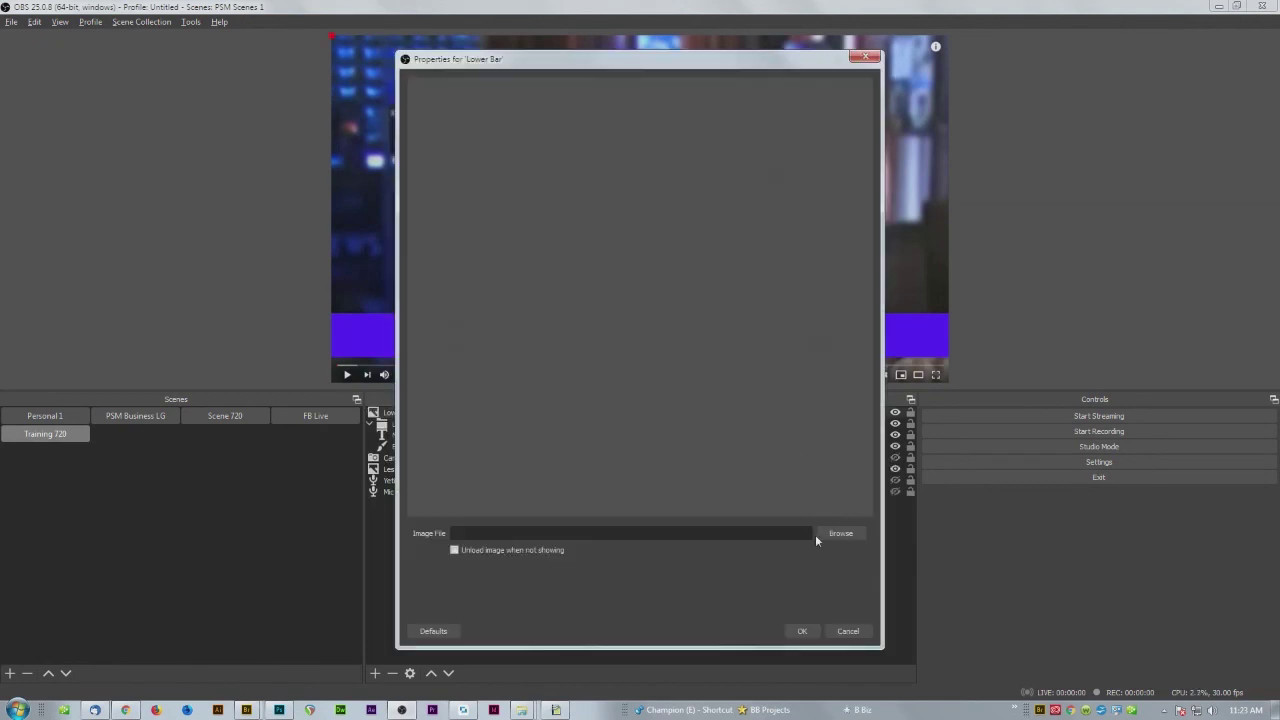
pyautogui.click(843, 534)
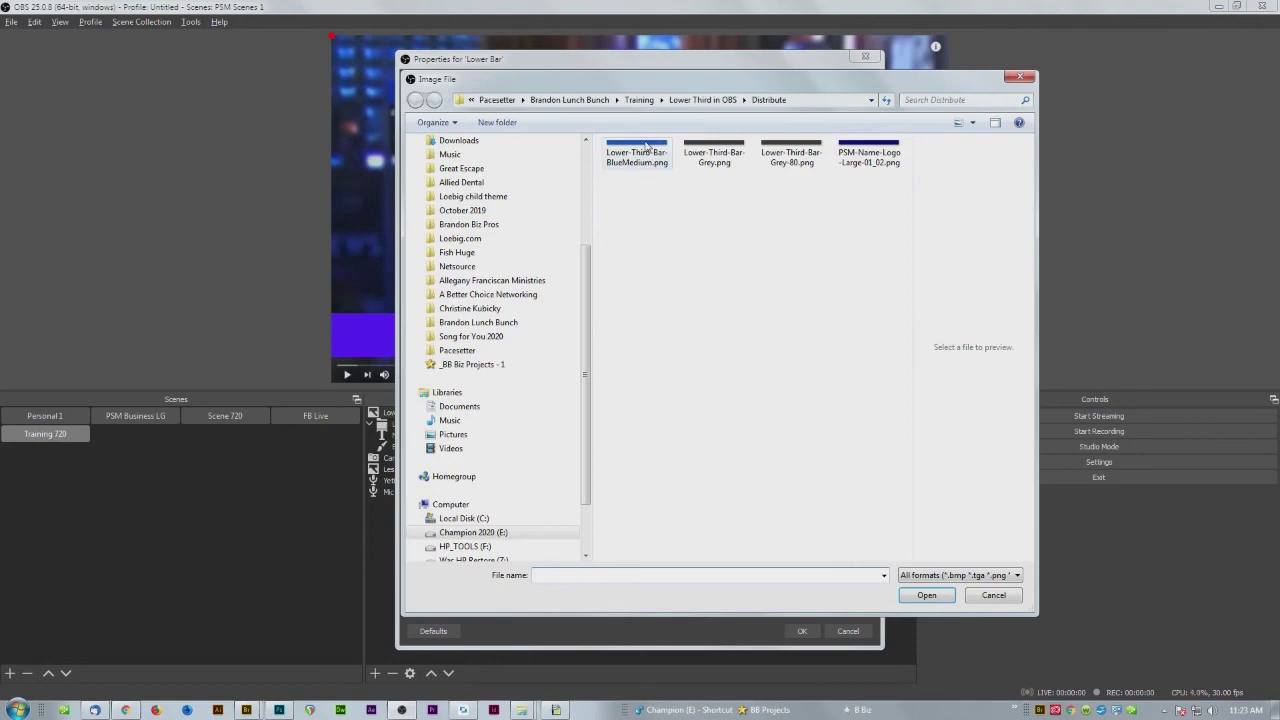
pyautogui.click(646, 146)
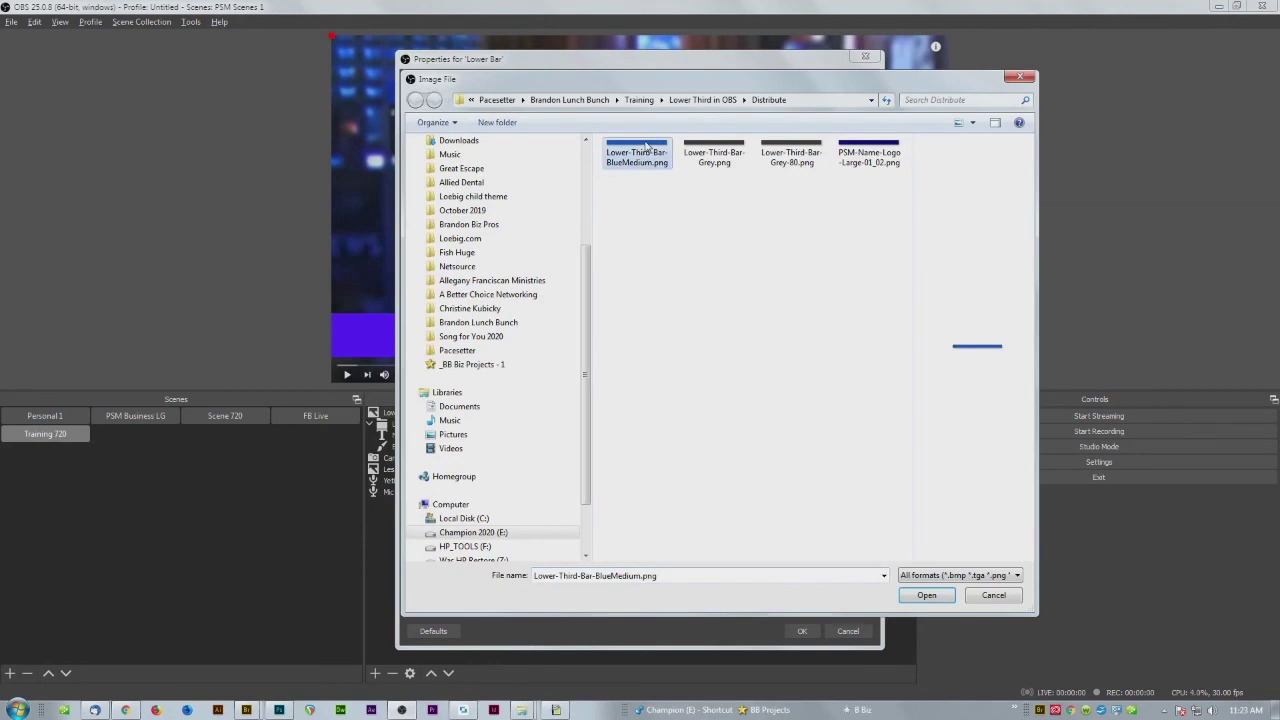
pyautogui.click(927, 595)
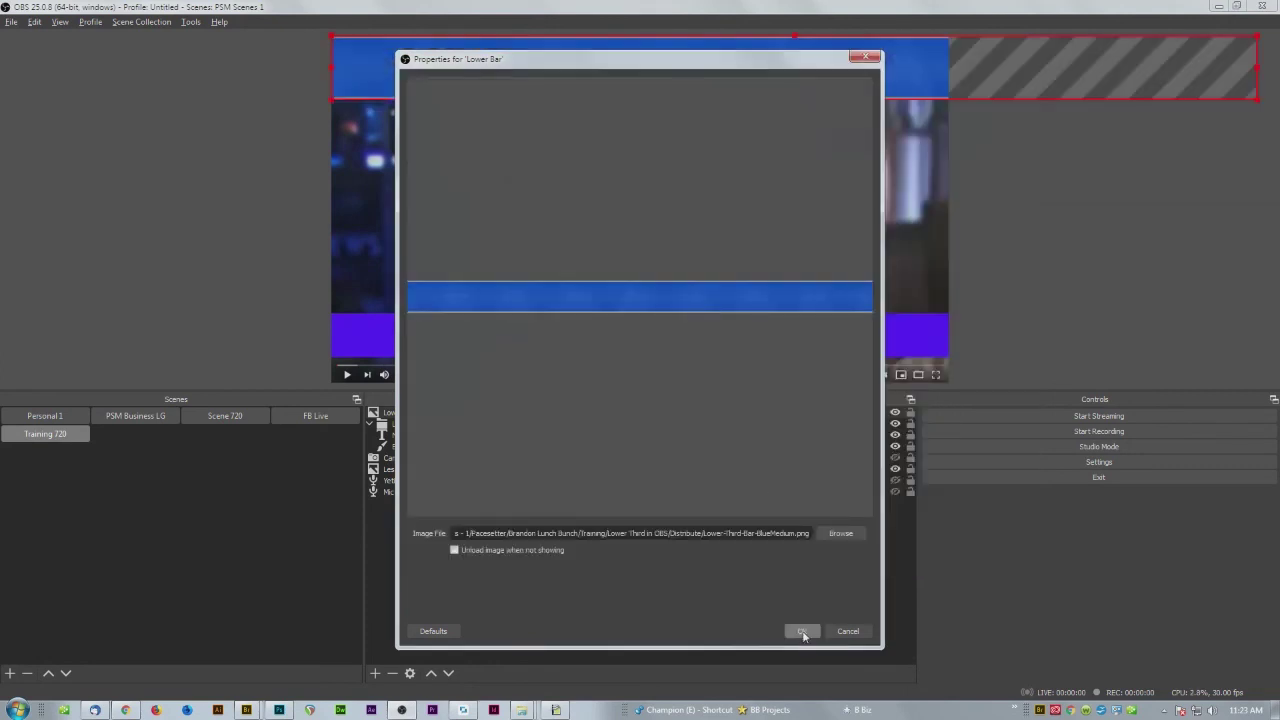
pyautogui.click(802, 635)
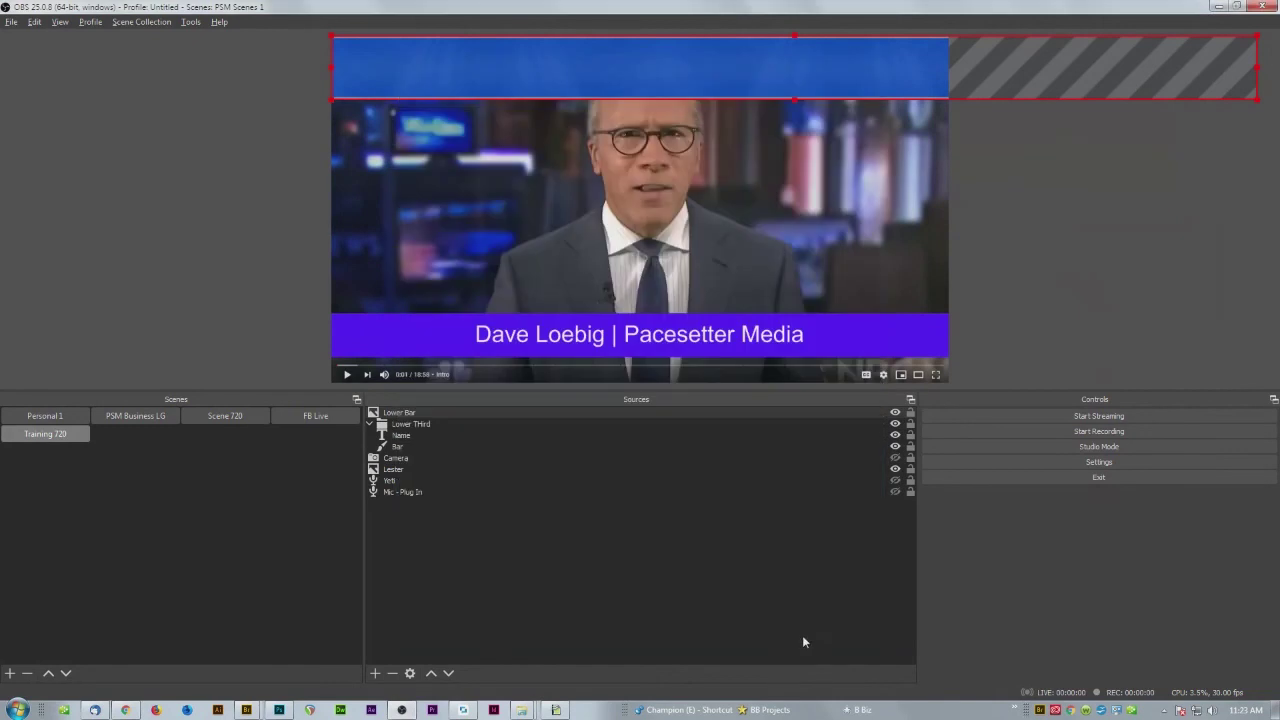
# Drag the blue bar into the frame and resize it to span the video's bottom edge
pyautogui.moveTo(800, 61); pyautogui.dragTo(717, 218)
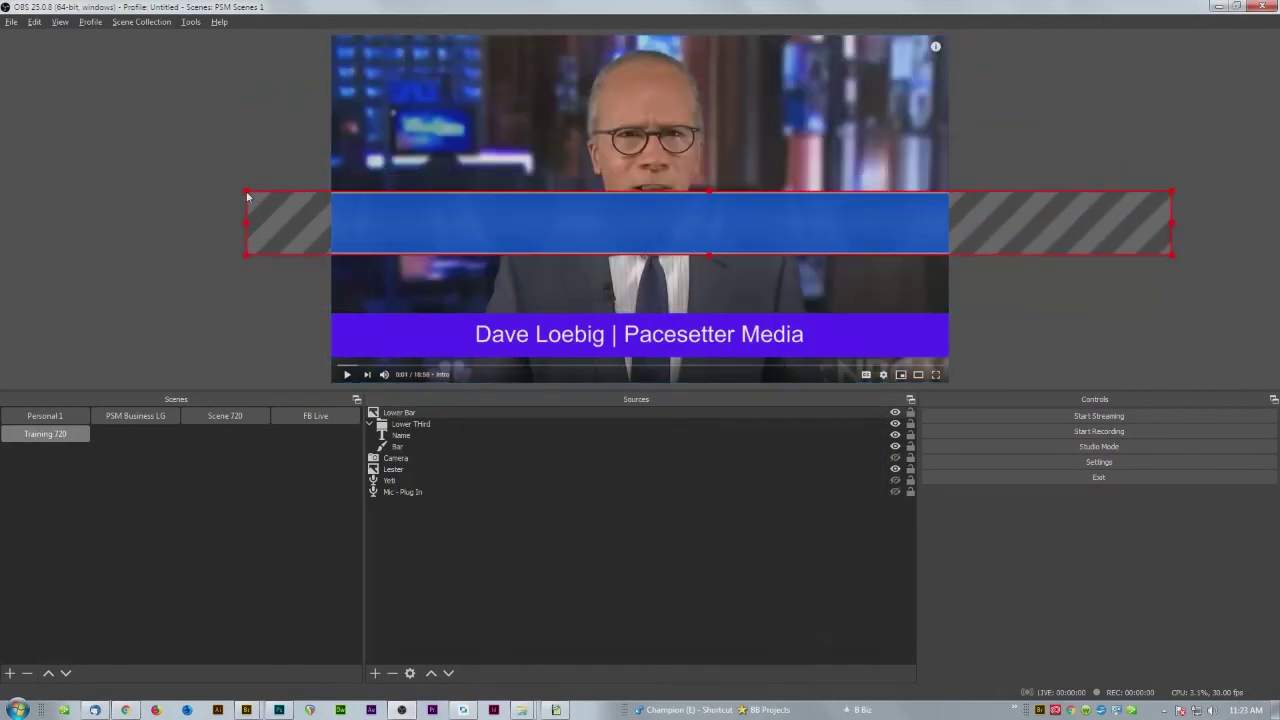
pyautogui.moveTo(246, 193); pyautogui.dragTo(332, 229)
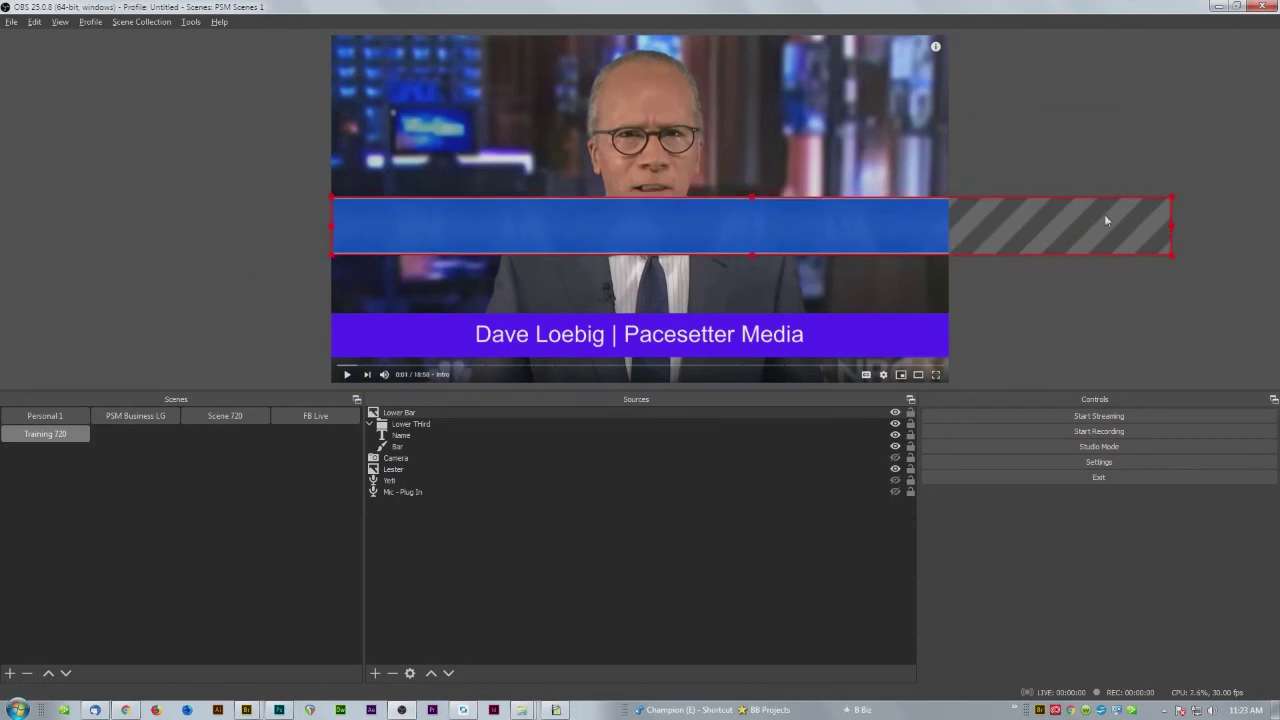
pyautogui.moveTo(1170, 201); pyautogui.dragTo(952, 214)
pyautogui.moveTo(900, 249); pyautogui.dragTo(900, 341)
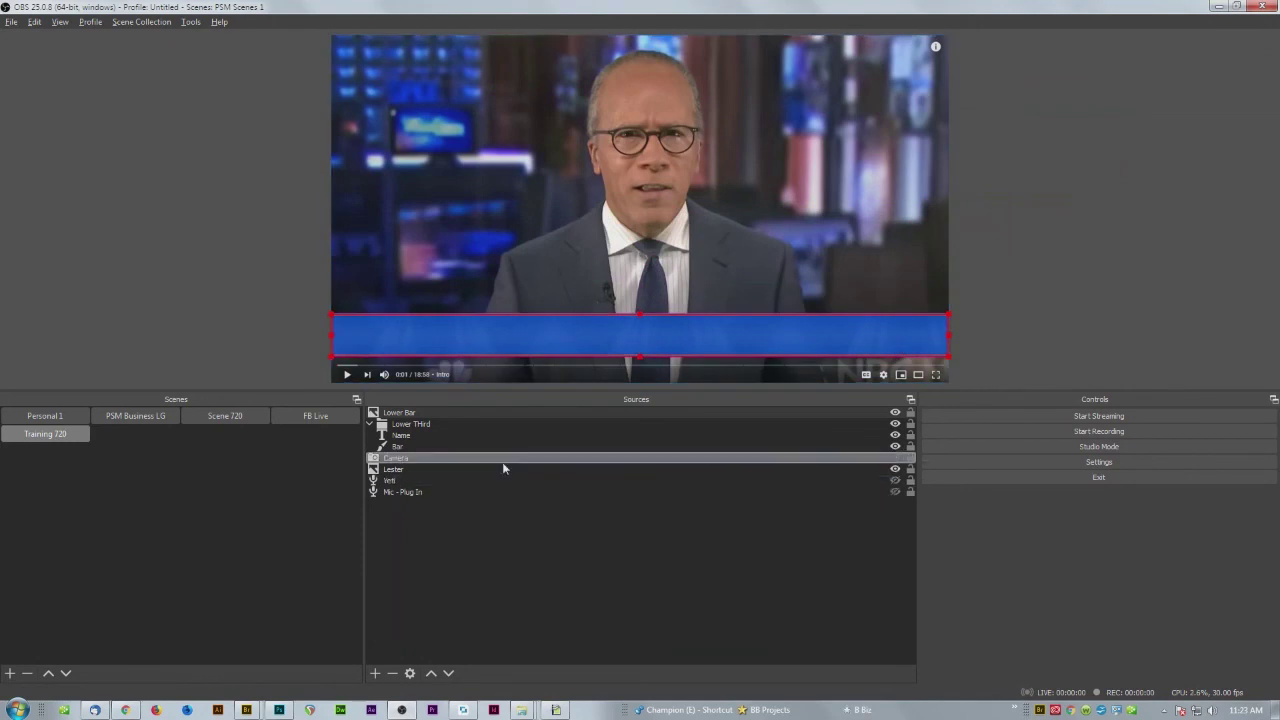
# Nest the blue Lower Bar in the Lower Third group under Name, hiding the purple Bar
pyautogui.click(417, 425)
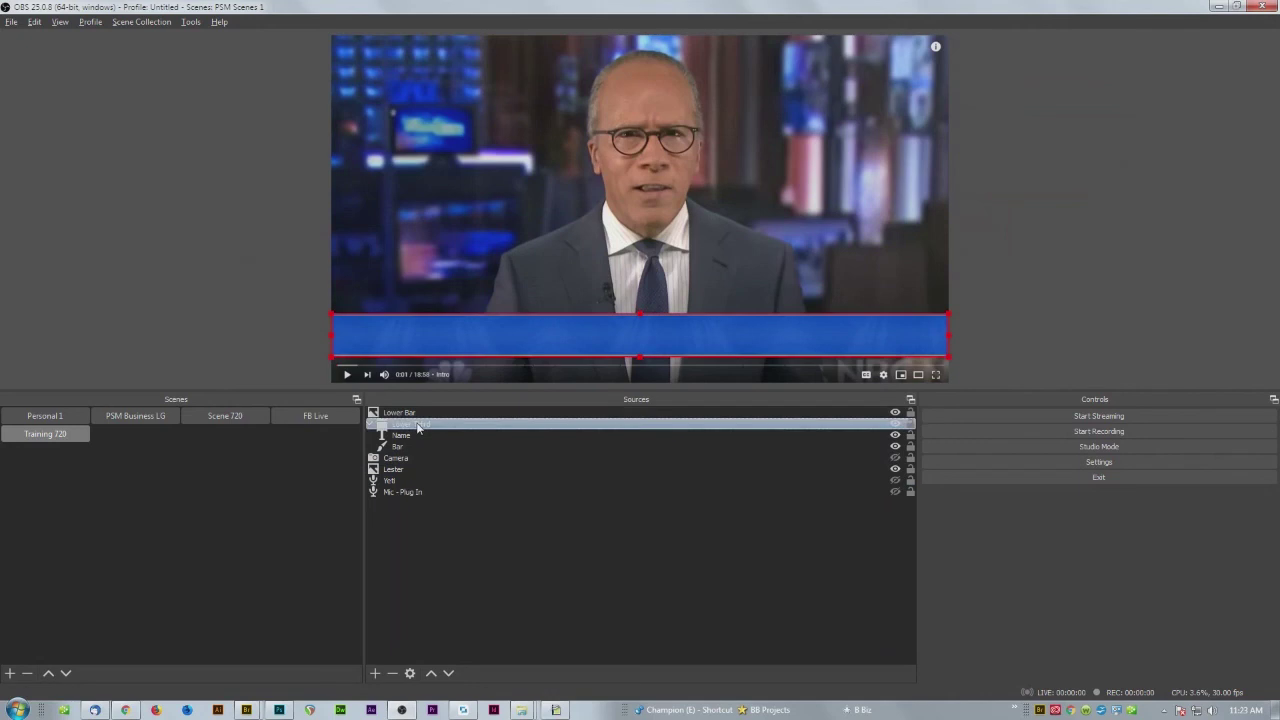
pyautogui.moveTo(417, 428); pyautogui.dragTo(390, 452)
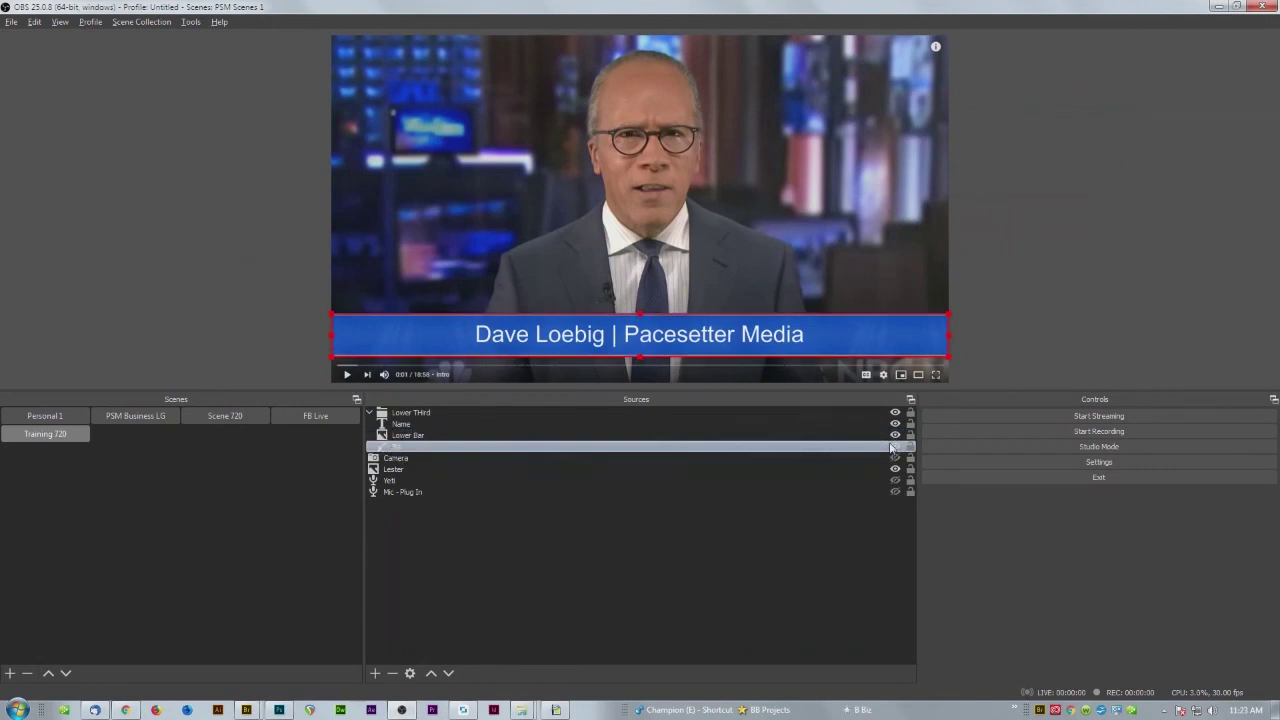
pyautogui.click(1008, 306)
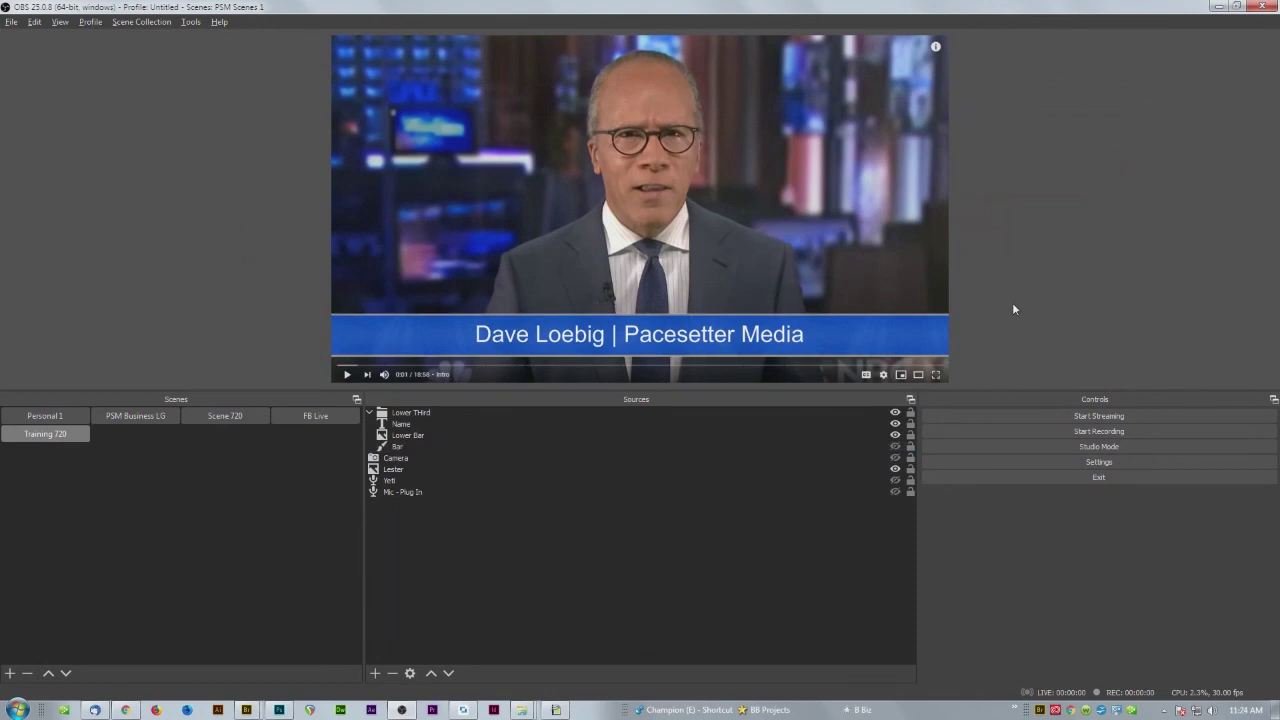
pyautogui.click(436, 458)
# Switch the preview to Scene 720 with the presenter's camera shot and lower third
pyautogui.click(209, 415)
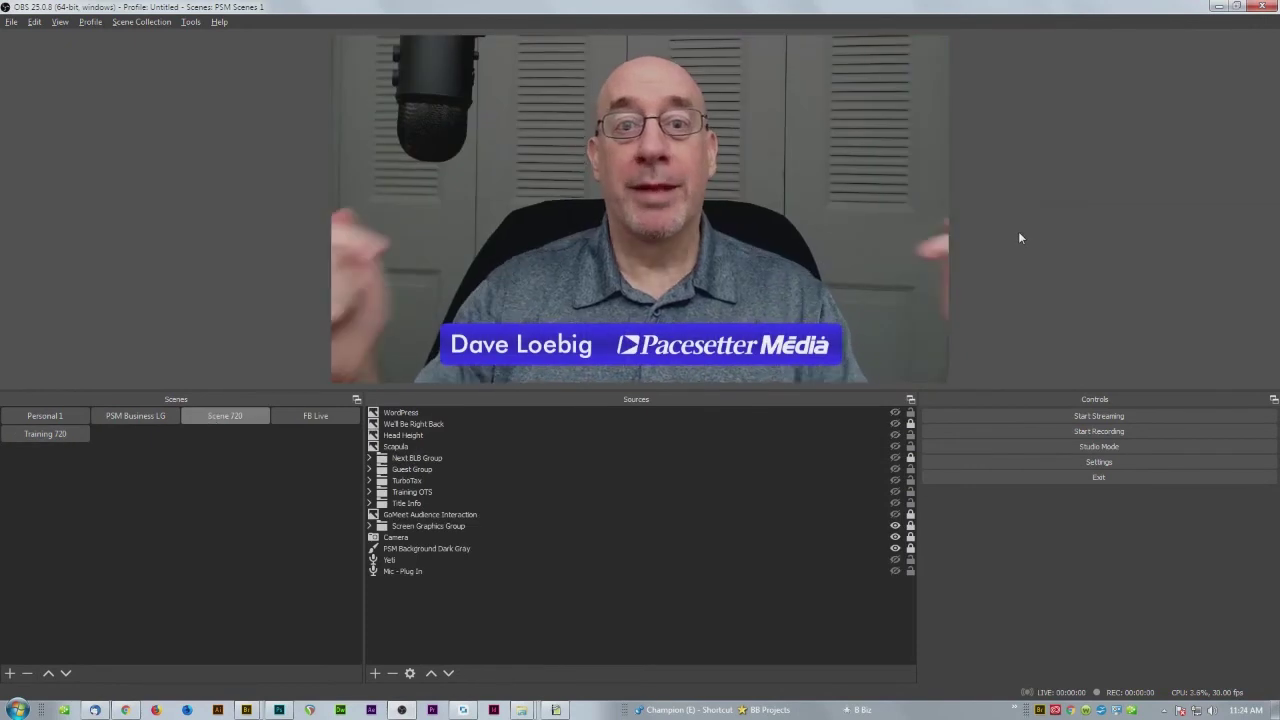